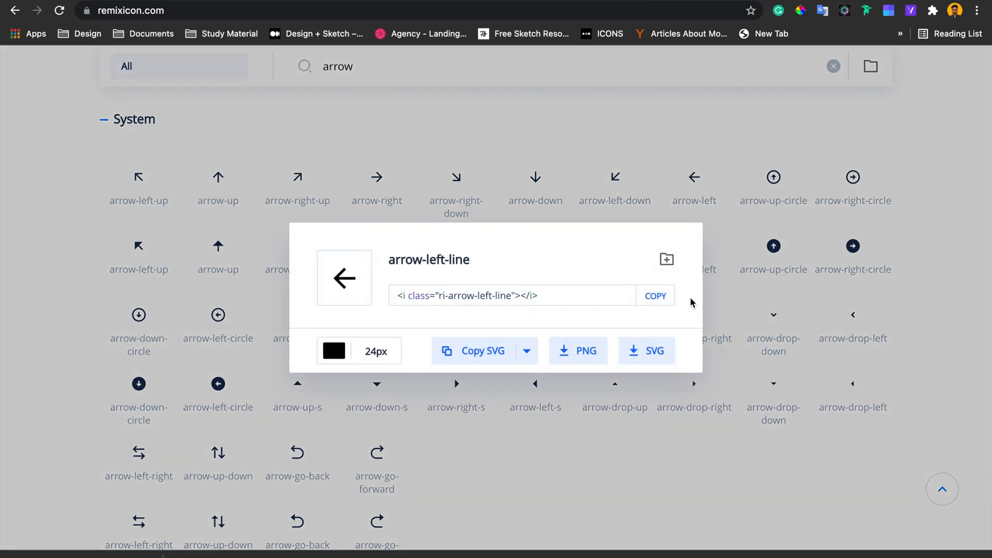
- Drag the arrow-left-line icon from Remix Icon onto the top-left of the iPhone 11 Pro artboard
{"action": "mouse_move", "coordinate": [67, 555]}
{"action": "left_mouse_down"}
{"action": "mouse_move", "coordinate": [303, 363]}
{"action": "mouse_move", "coordinate": [459, 348]}
{"action": "left_mouse_up"}
{"action": "key", "text": "super+Tab"}
{"action": "left_click", "coordinate": [404, 93]}
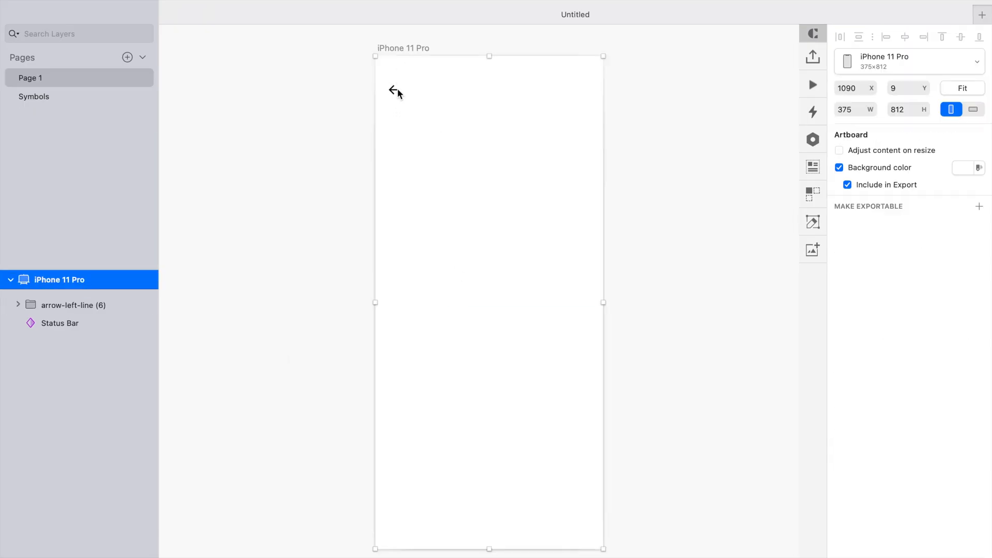
{"action": "left_click_drag", "start_coordinate": [394, 89], "coordinate": [393, 96]}
- Change the artboard's background color to a near-black dark grey
{"action": "left_click", "coordinate": [402, 48]}
{"action": "left_click", "coordinate": [963, 167]}
{"action": "scroll", "coordinate": [821, 417], "scroll_direction": "down", "scroll_amount": 4}
{"action": "left_click", "coordinate": [844, 415]}
{"action": "scroll", "coordinate": [604, 395], "scroll_direction": "up", "scroll_amount": 5}
{"action": "left_click", "coordinate": [603, 394]}
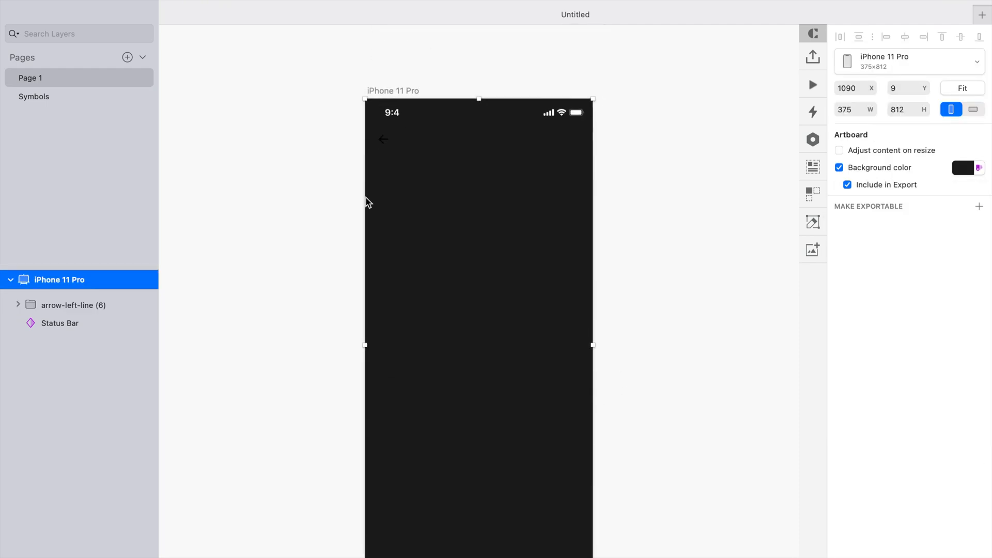
- Set the arrow icon's fill color to FFFFFF
{"action": "left_click", "coordinate": [377, 138]}
{"action": "left_click_drag", "start_coordinate": [385, 143], "coordinate": [386, 153]}
{"action": "double_click", "coordinate": [383, 151]}
{"action": "left_click", "coordinate": [859, 385]}
{"action": "type", "text": "FFFFFF"}
{"action": "key", "text": "Return"}
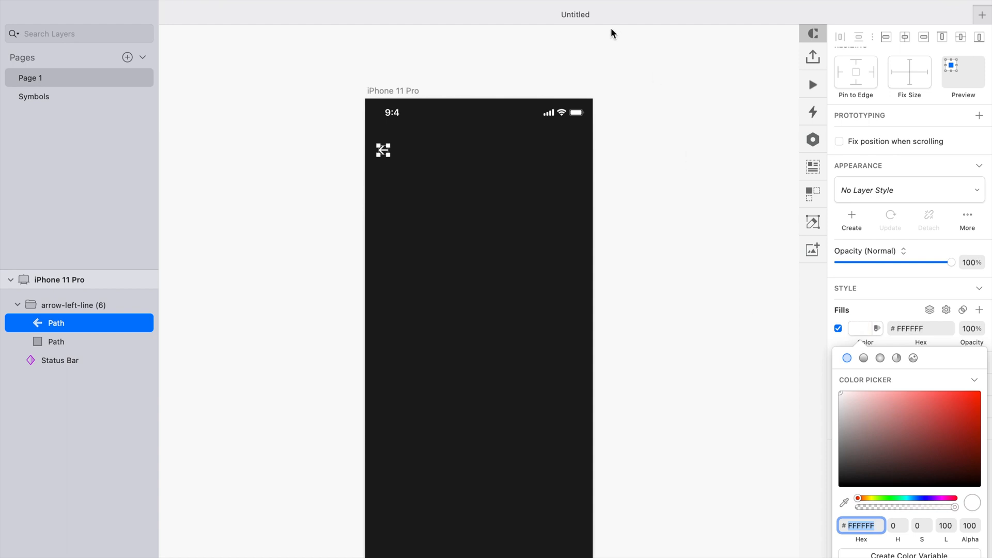
- Nudge the arrow icon into place at about X 24, Y 68 on the artboard
{"action": "left_click", "coordinate": [425, 133]}
{"action": "left_click", "coordinate": [386, 150]}
{"action": "key", "text": "alt"}
{"action": "key", "text": "Right"}
{"action": "key", "text": "alt"}
{"action": "key", "text": "Up"}
{"action": "key", "text": "Up"}
{"action": "key", "text": "Up"}
{"action": "key", "text": "Up"}
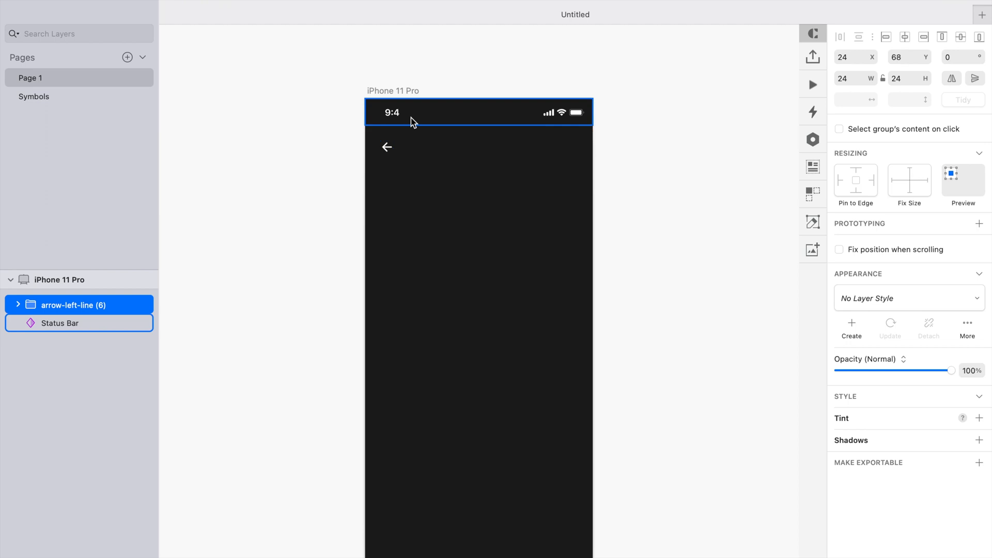
- Add a text layer reading "Send Money" to the right of the arrow
{"action": "left_click", "coordinate": [346, 210]}
{"action": "key", "text": "t"}
{"action": "left_click", "coordinate": [441, 150]}
{"action": "type", "text": "S"}
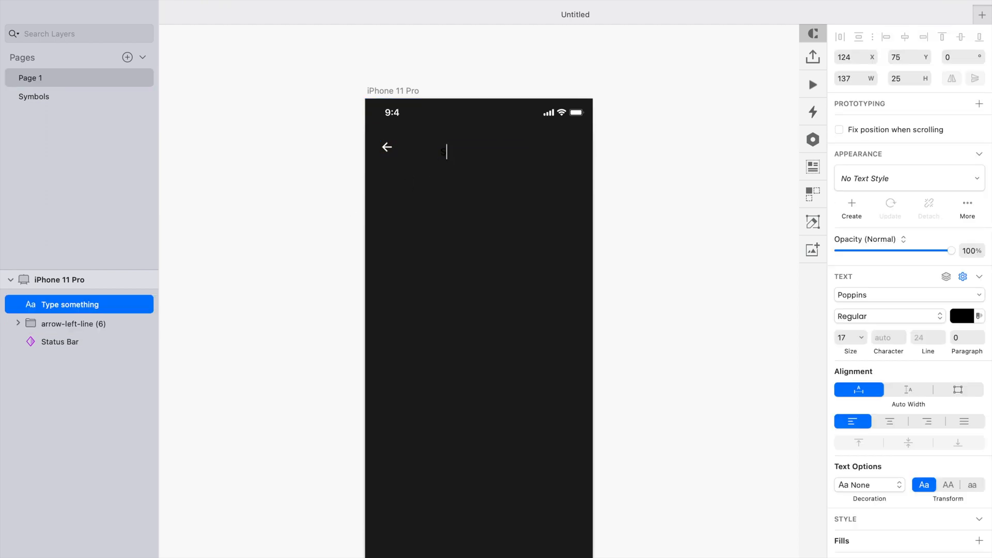
{"action": "type", "text": "end Money"}
{"action": "key", "text": "Escape"}
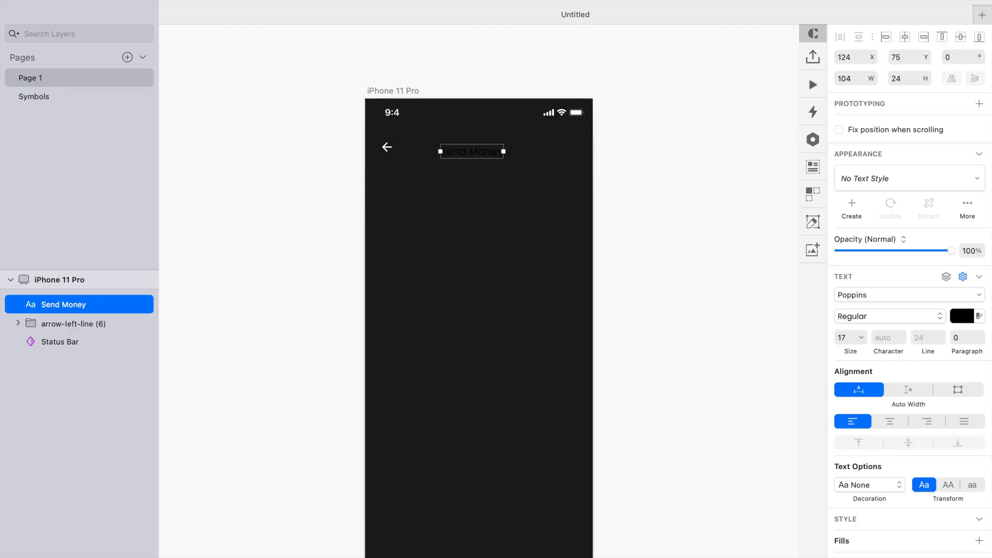
- Change the title's font to Prompt
{"action": "left_click", "coordinate": [859, 293]}
{"action": "type", "text": "pro"}
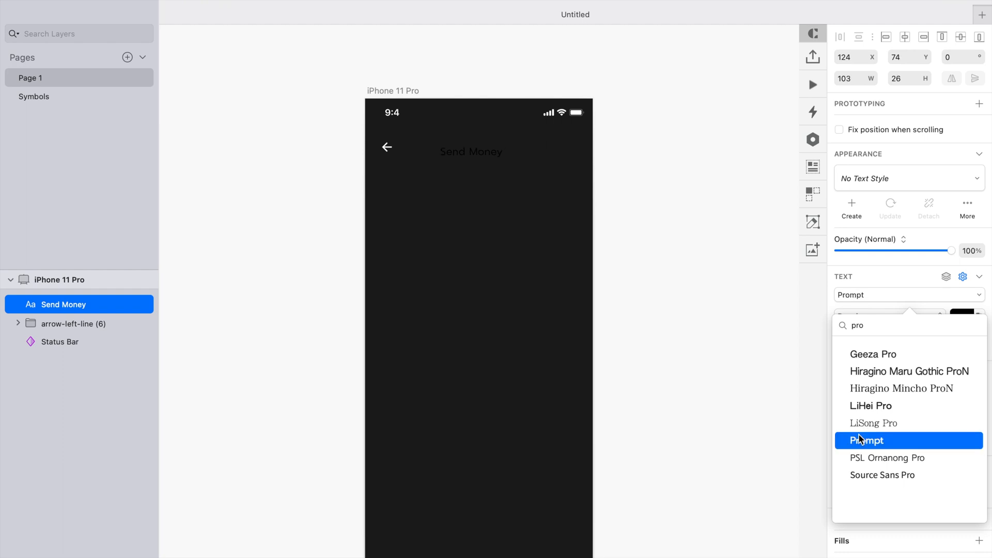
{"action": "left_click", "coordinate": [859, 439]}
- Set the title's text color to white and its font size to 16
{"action": "left_click", "coordinate": [963, 317]}
{"action": "left_click_drag", "start_coordinate": [871, 382], "coordinate": [691, 189]}
{"action": "left_click", "coordinate": [690, 189]}
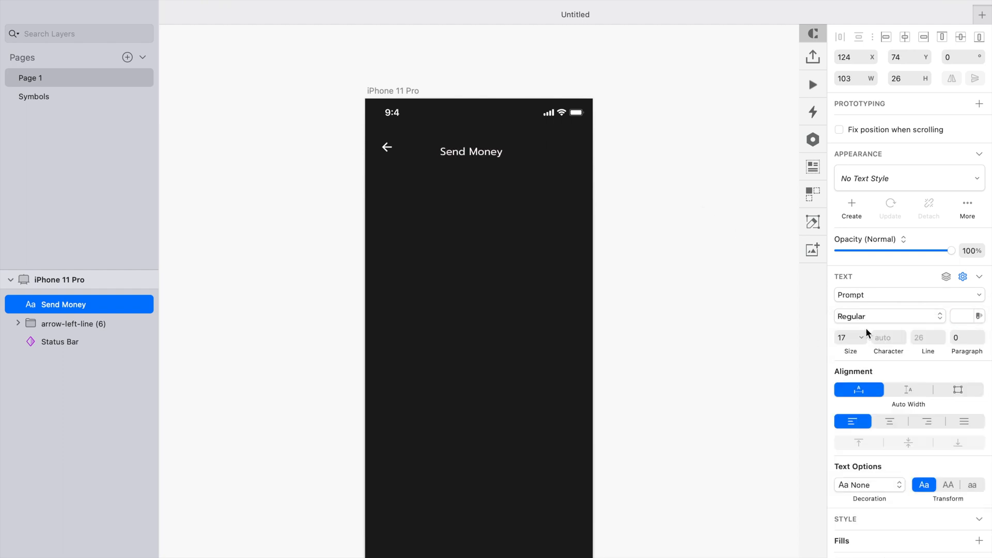
{"action": "key", "text": "Down"}
{"action": "left_click", "coordinate": [707, 263]}
- Align the title vertically with the arrow and set its weight to Medium
{"action": "left_click_drag", "start_coordinate": [486, 151], "coordinate": [490, 147]}
{"action": "left_click", "coordinate": [644, 191]}
{"action": "left_click", "coordinate": [481, 148]}
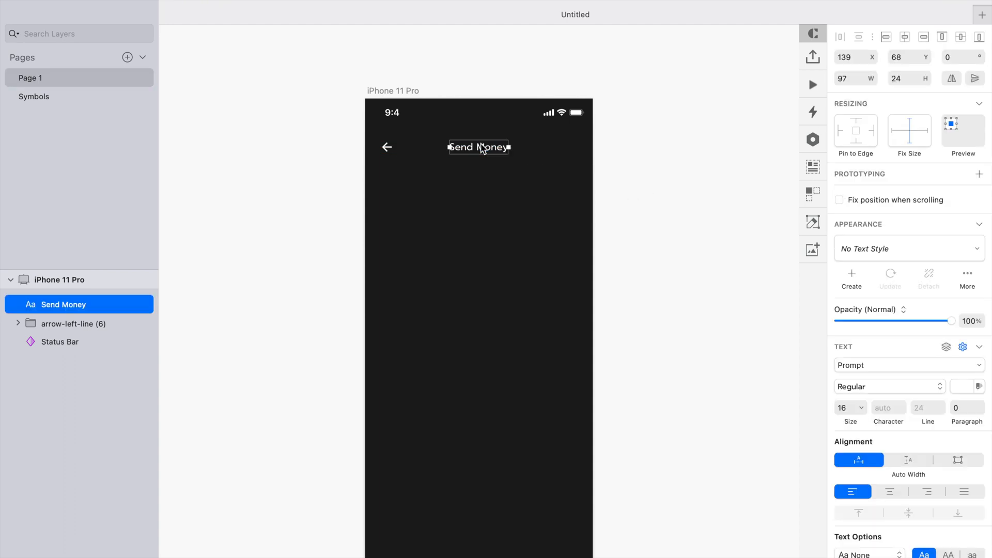
{"action": "left_click", "coordinate": [888, 387]}
{"action": "left_click", "coordinate": [867, 517]}
{"action": "key", "text": "alt"}
{"action": "left_click", "coordinate": [640, 188]}
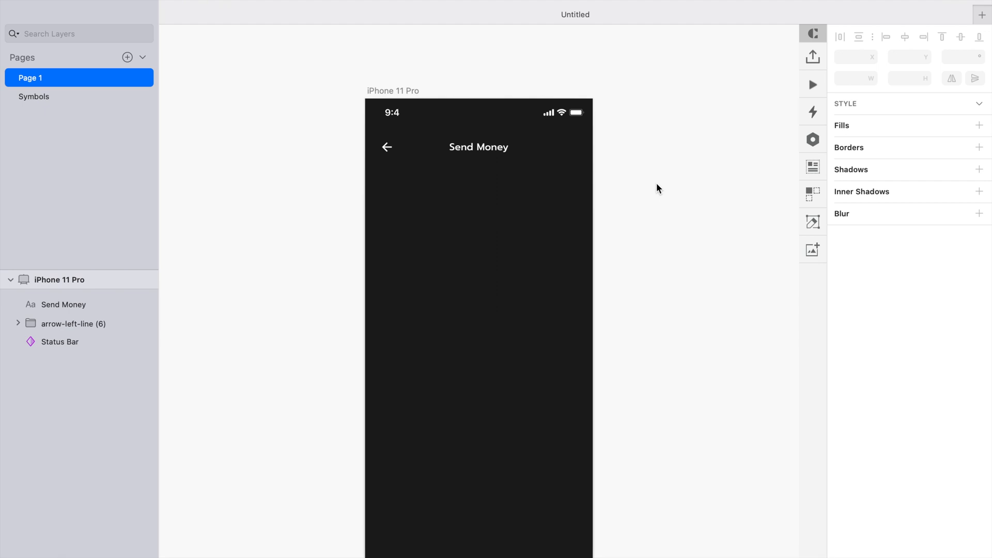
- Draw a circle about 87 px wide below the title and turn off its border
{"action": "scroll", "coordinate": [557, 221], "scroll_direction": "up", "scroll_amount": 2}
{"action": "scroll", "coordinate": [557, 221], "scroll_direction": "down", "scroll_amount": 1}
{"action": "scroll", "coordinate": [557, 221], "scroll_direction": "down", "scroll_amount": 1}
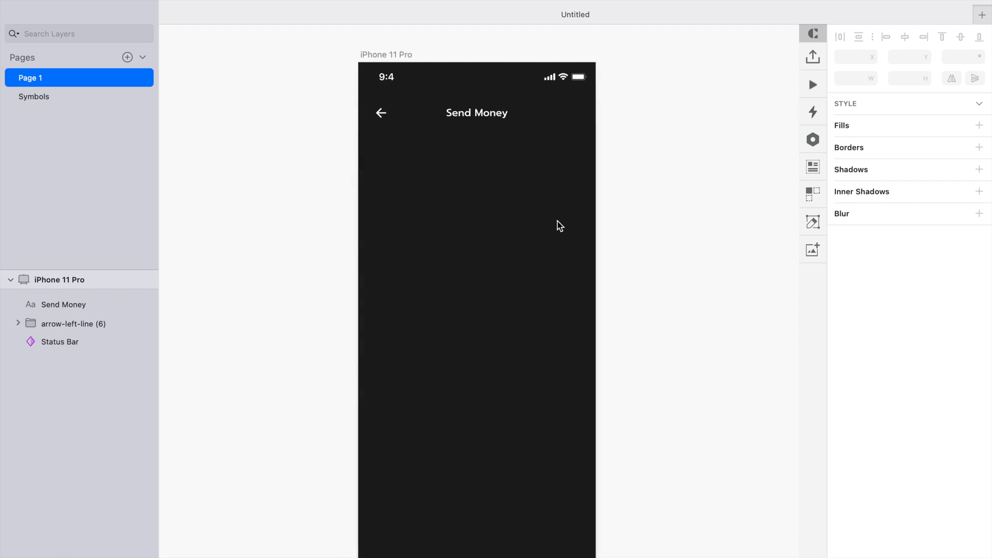
{"action": "left_click_drag", "start_coordinate": [446, 154], "coordinate": [502, 209]}
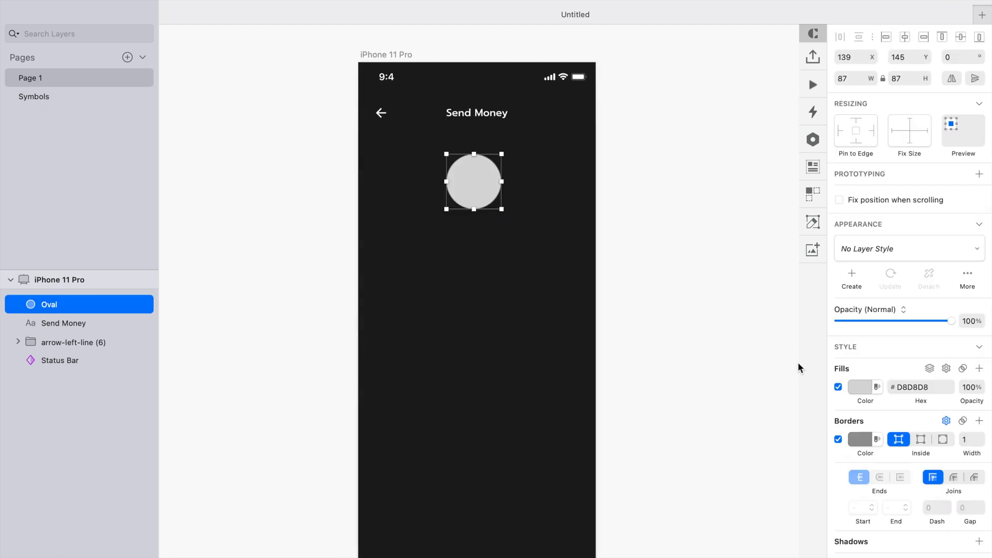
{"action": "left_click", "coordinate": [837, 439]}
{"action": "double_click", "coordinate": [837, 439]}
- Resize the circle to 100 × 100 and center it horizontally on the artboard
{"action": "left_click", "coordinate": [873, 75]}
{"action": "left_click", "coordinate": [873, 76], "text": "shift"}
{"action": "left_click", "coordinate": [677, 207]}
{"action": "left_click_drag", "start_coordinate": [499, 191], "coordinate": [496, 180]}
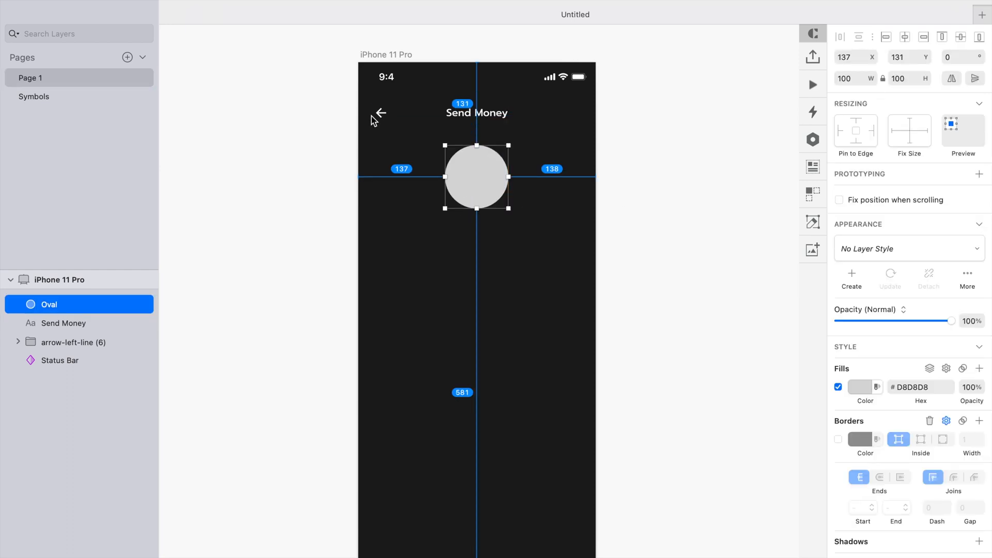
{"action": "key", "text": "Down"}
{"action": "left_click", "coordinate": [905, 38]}
- Set the circle's fill color to white
{"action": "left_click", "coordinate": [659, 183]}
{"action": "left_click", "coordinate": [488, 181]}
{"action": "left_click", "coordinate": [860, 386]}
{"action": "left_click_drag", "start_coordinate": [854, 408], "coordinate": [677, 230]}
{"action": "key", "text": "Escape"}
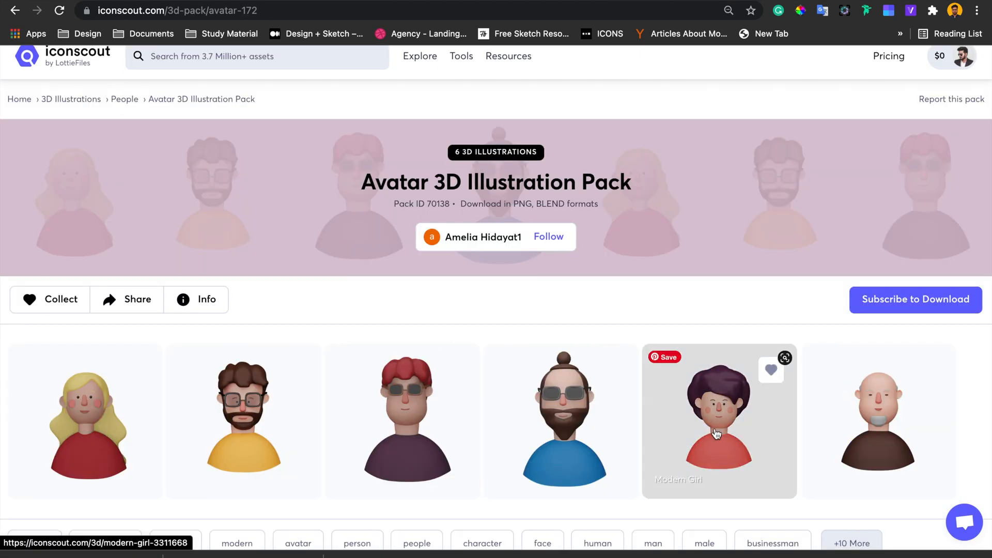
- Copy the bearded avatar image from the IconScout Avatar 3D Illustration Pack
{"action": "right_click", "coordinate": [256, 344]}
{"action": "left_click", "coordinate": [342, 500]}
{"action": "key", "text": "ctrl+Left"}
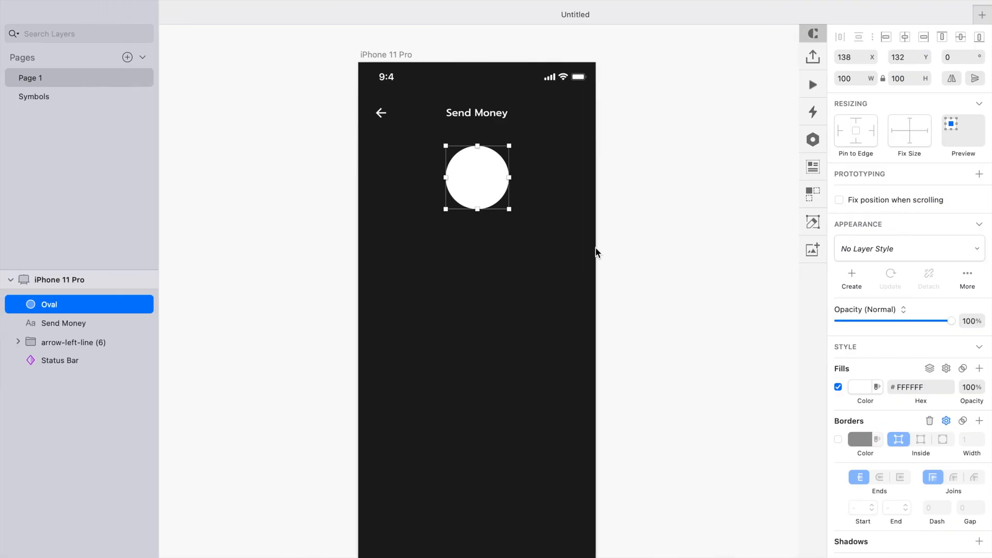
- Paste the avatar image over the circle and resize it to roughly fit
{"action": "key", "text": "super+v"}
{"action": "key", "text": "BackSpace"}
{"action": "left_click", "coordinate": [473, 181]}
{"action": "key", "text": "super+v"}
{"action": "left_click_drag", "start_coordinate": [731, 431], "coordinate": [560, 197]}
{"action": "scroll", "coordinate": [497, 168], "scroll_direction": "up", "scroll_amount": 5}
- Mask the avatar image with the circle
{"action": "key", "text": "super+x"}
{"action": "left_click", "coordinate": [451, 191]}
{"action": "key", "text": "super+v"}
{"action": "left_click", "coordinate": [61, 328], "text": "shift"}
{"action": "left_click", "coordinate": [637, 1]}
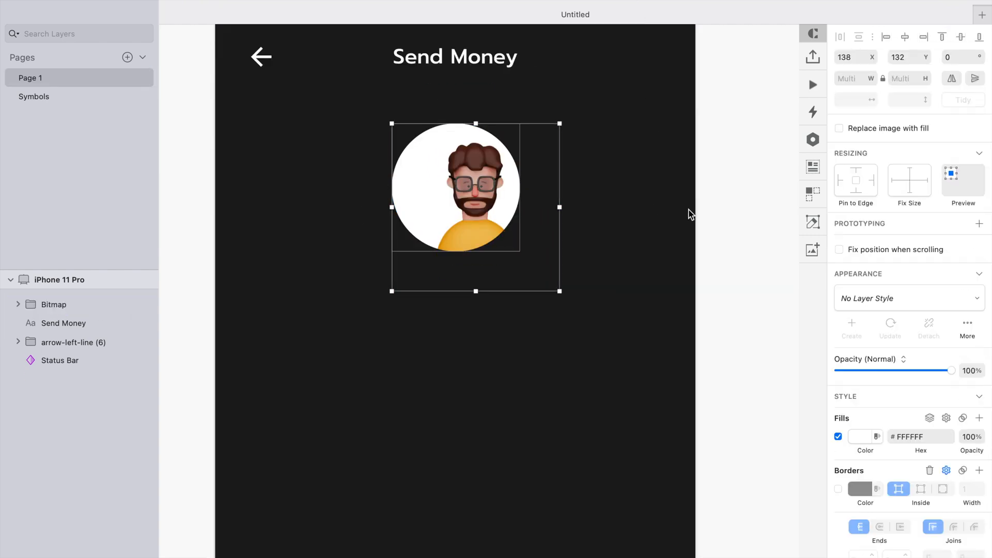
- Shift the avatar image inside the circular mask to center the face
{"action": "left_click", "coordinate": [687, 209]}
{"action": "double_click", "coordinate": [478, 174]}
{"action": "left_click_drag", "start_coordinate": [477, 173], "coordinate": [457, 173]}
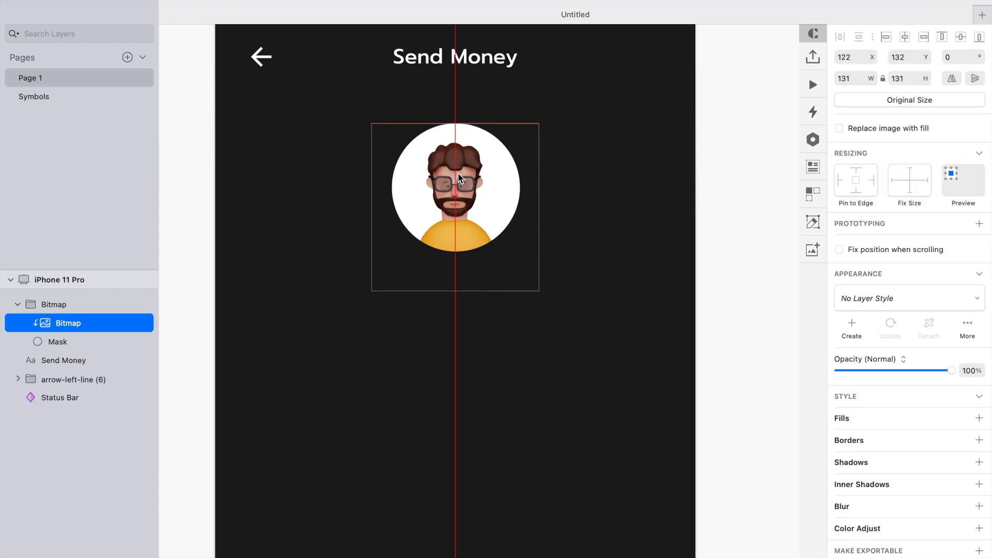
- Change the mask circle's fill to a light yellow, FFE6B5, sampled and adjusted with the color picker
{"action": "left_click", "coordinate": [58, 341]}
{"action": "left_click", "coordinate": [859, 387]}
{"action": "left_click", "coordinate": [844, 504]}
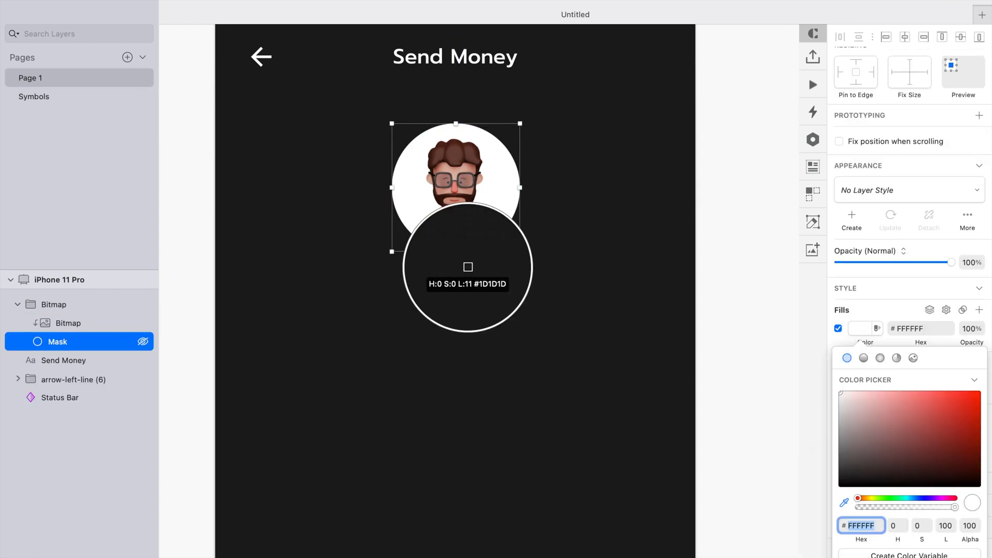
{"action": "left_click", "coordinate": [455, 242]}
{"action": "scroll", "coordinate": [521, 321], "scroll_direction": "down", "scroll_amount": 3}
{"action": "left_click_drag", "start_coordinate": [932, 400], "coordinate": [880, 386]}
{"action": "left_click", "coordinate": [744, 315]}
{"action": "left_click", "coordinate": [861, 387]}
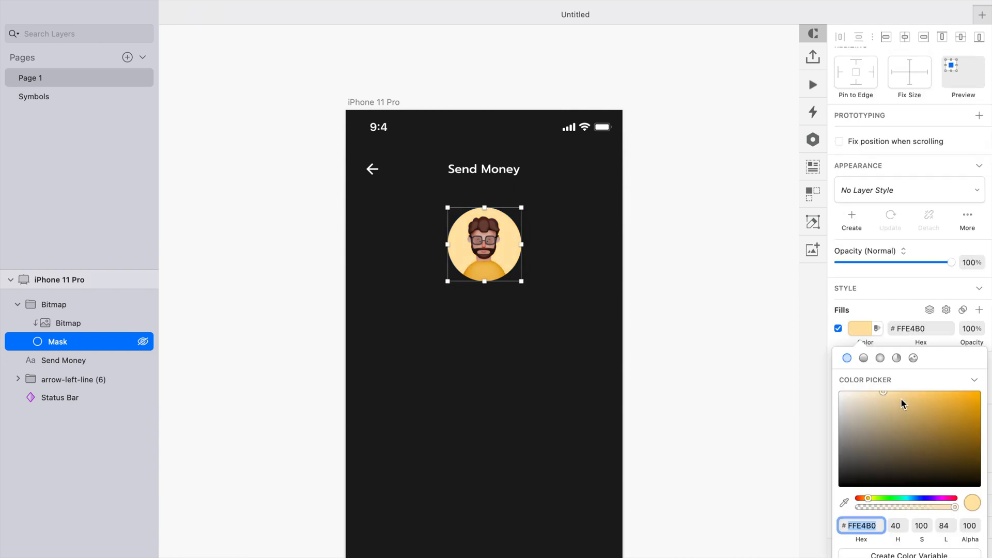
{"action": "left_click", "coordinate": [742, 322]}
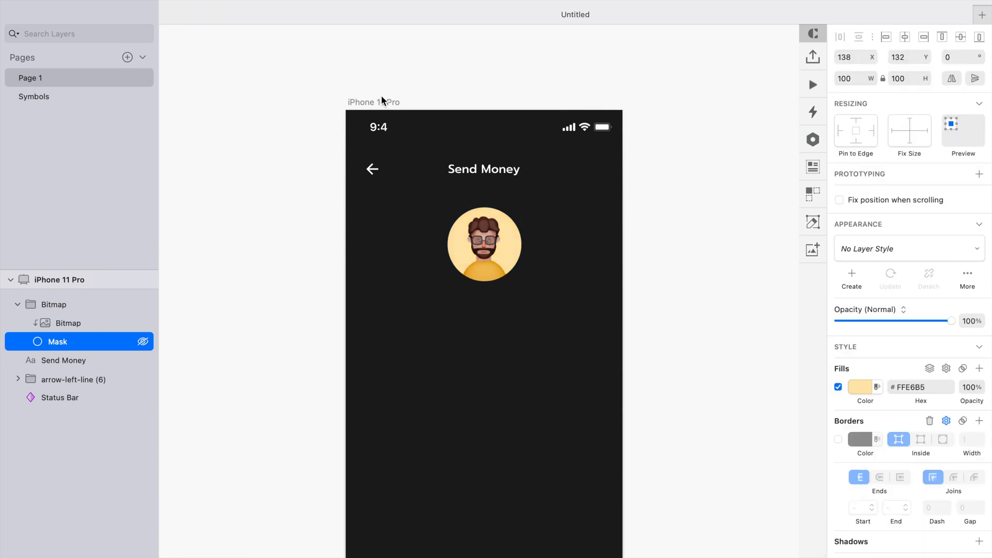
{"action": "key", "text": "Escape"}
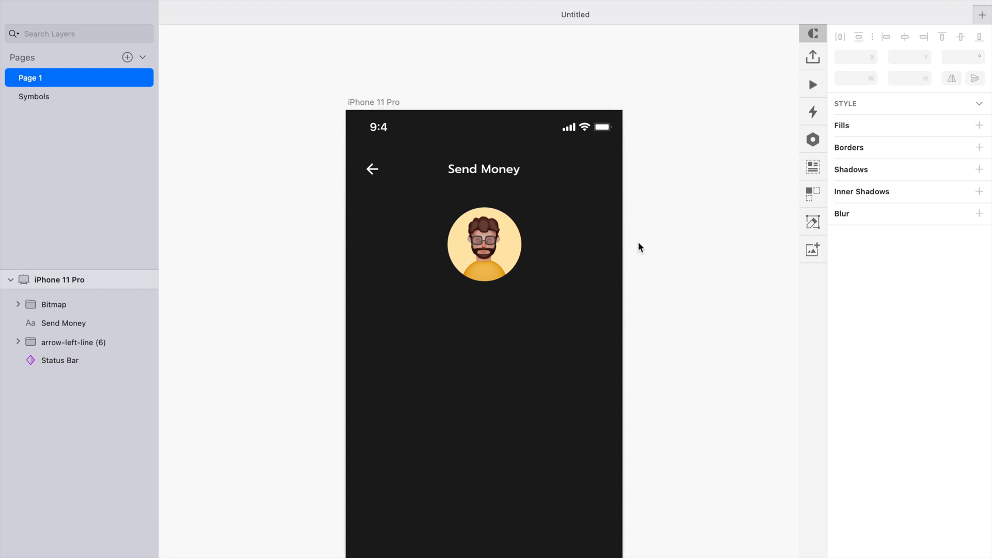
- Add a text layer reading "James" below the avatar
{"action": "key", "text": "t"}
{"action": "left_click", "coordinate": [464, 305]}
{"action": "type", "text": "James"}
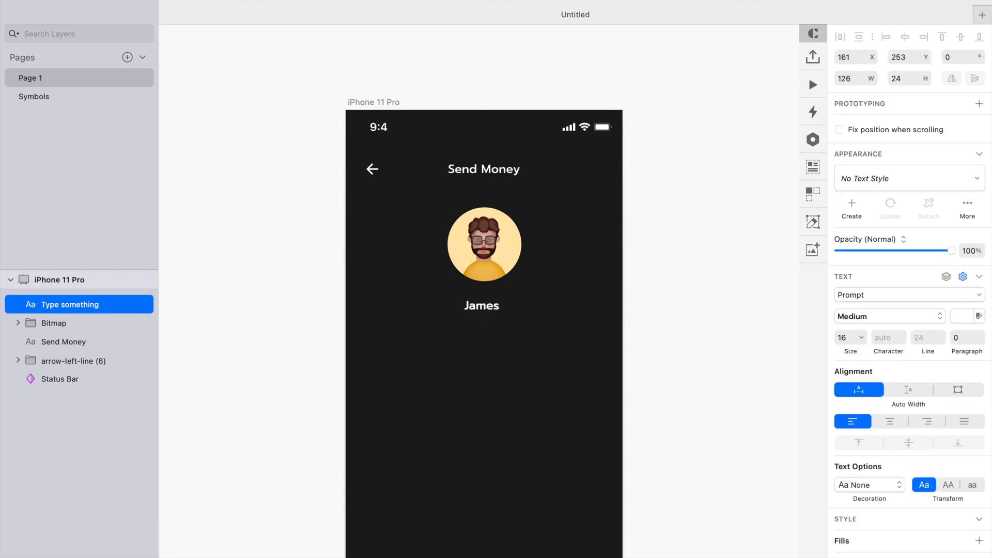
{"action": "key", "text": "Escape"}
- Replace the name text with a random male name from the data plugin and center it under the avatar
{"action": "left_click", "coordinate": [812, 167]}
{"action": "mouse_move", "coordinate": [680, 253]}
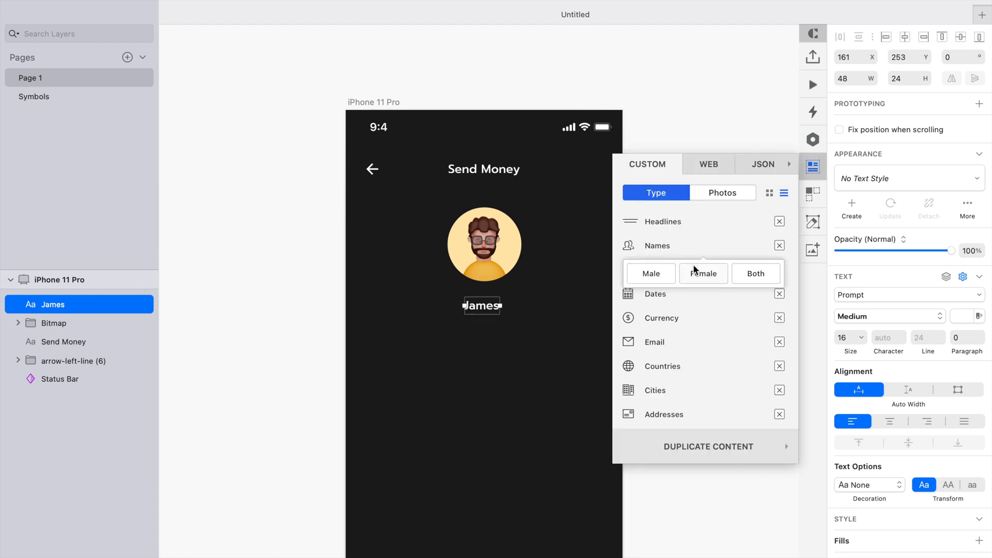
{"action": "left_click", "coordinate": [652, 273]}
{"action": "left_click", "coordinate": [687, 107]}
{"action": "left_click_drag", "start_coordinate": [537, 312], "coordinate": [510, 312]}
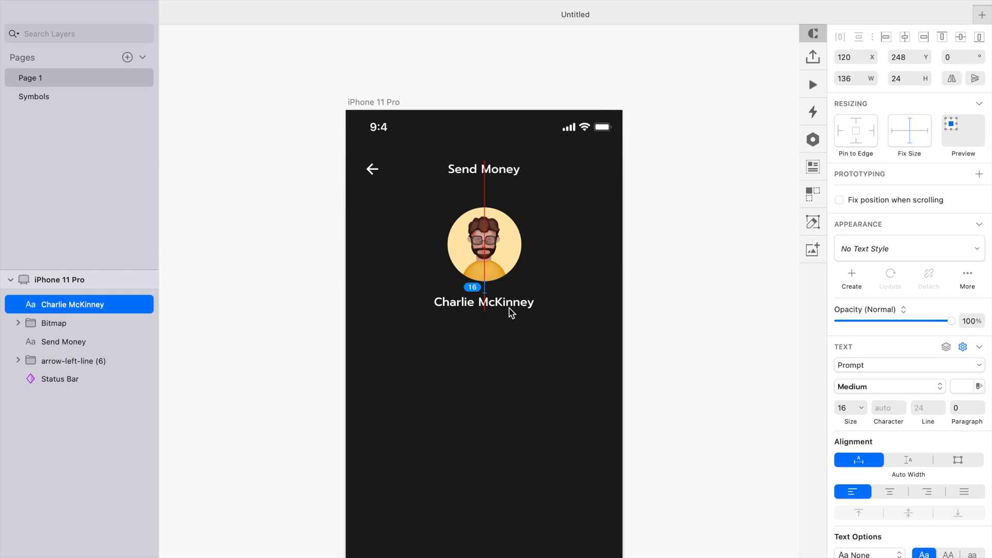
- Set the name's font size to 14 and nudge it up slightly
{"action": "left_click", "coordinate": [856, 403]}
{"action": "key", "text": "Down"}
{"action": "left_click", "coordinate": [692, 181]}
{"action": "left_click", "coordinate": [489, 304]}
{"action": "key", "text": "Up"}
{"action": "key", "text": "Up"}
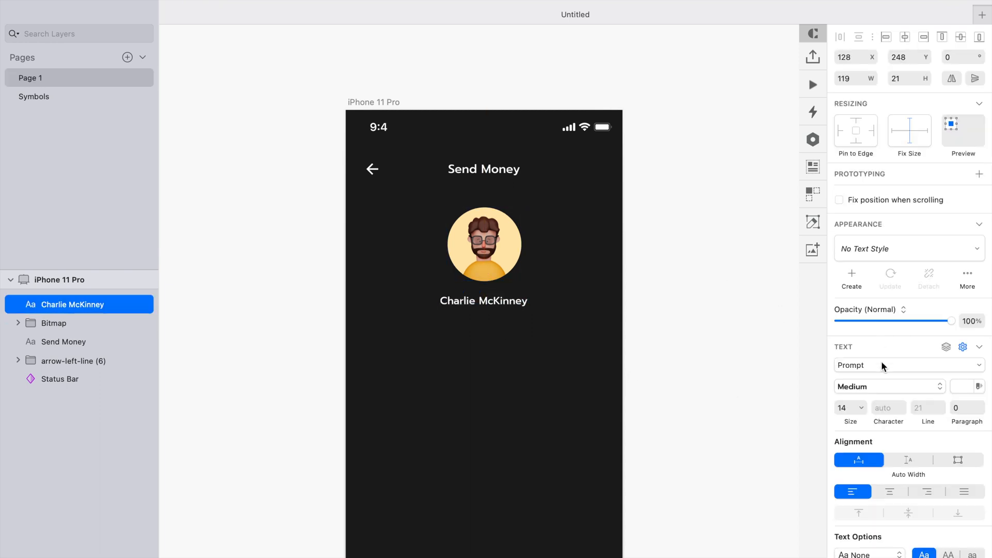
- Duplicate the name text below itself and change it to the person's @ username
{"action": "left_click", "coordinate": [724, 338]}
{"action": "left_click_drag", "start_coordinate": [487, 304], "coordinate": [487, 317], "text": "alt"}
{"action": "double_click", "coordinate": [487, 317]}
{"action": "type", "text": "@charliemcy"}
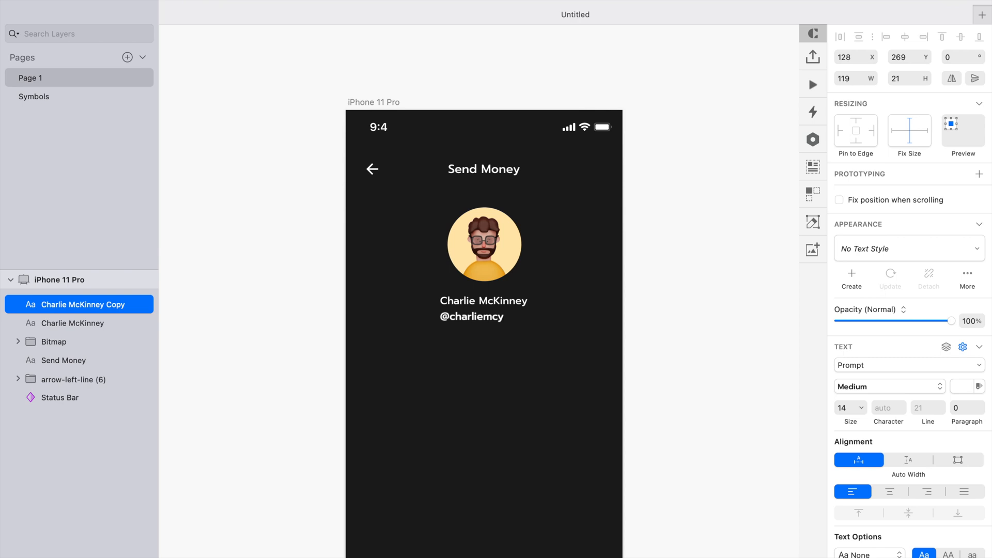
{"action": "key", "text": "Escape"}
- Set the username's weight to Regular and center it under the name
{"action": "left_click", "coordinate": [856, 387]}
{"action": "left_click", "coordinate": [853, 261]}
{"action": "left_click_drag", "start_coordinate": [484, 314], "coordinate": [496, 315]}
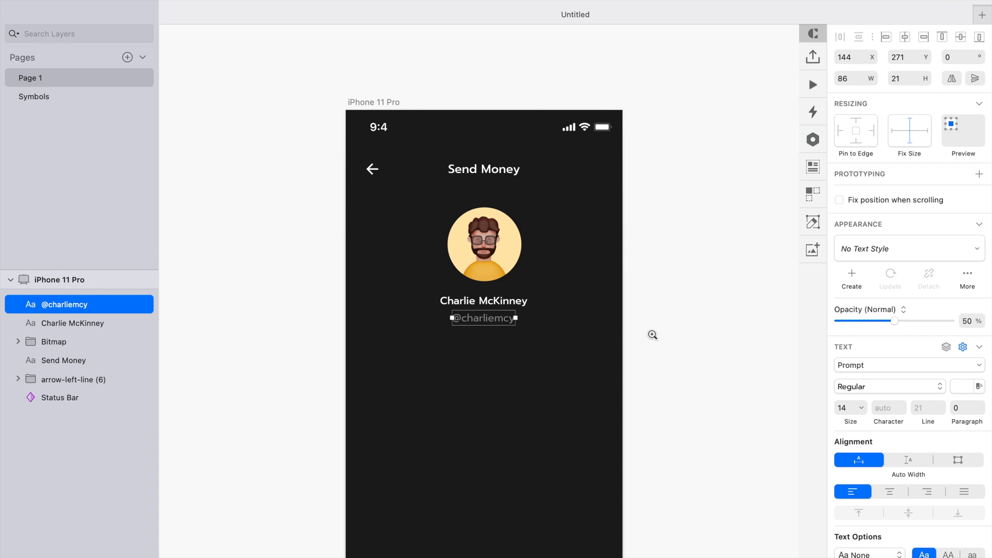
- Change the username's text color to a muted brown, 695545
{"action": "left_click", "coordinate": [975, 388]}
{"action": "left_click", "coordinate": [955, 383]}
{"action": "left_click", "coordinate": [959, 385]}
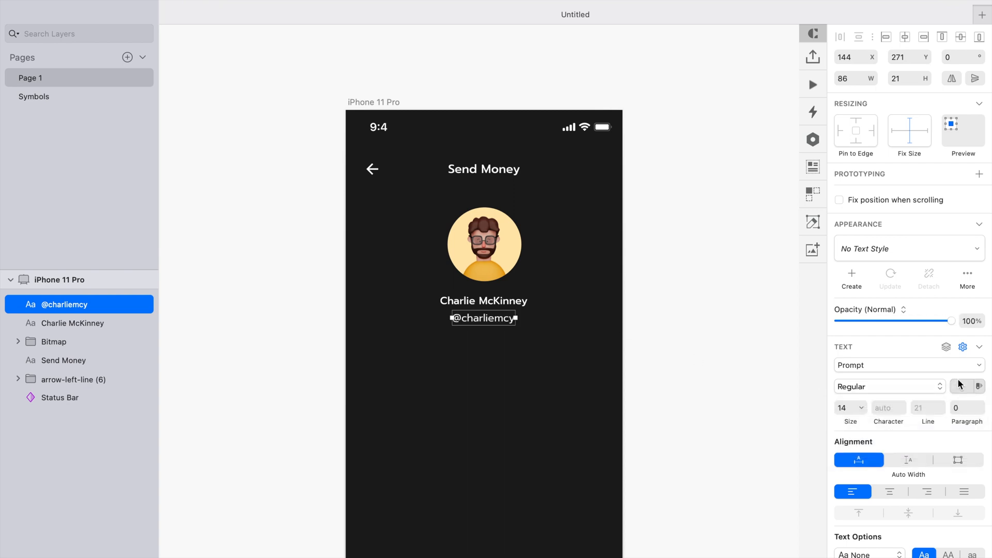
{"action": "left_click", "coordinate": [878, 557]}
{"action": "left_click_drag", "start_coordinate": [887, 443], "coordinate": [887, 420]}
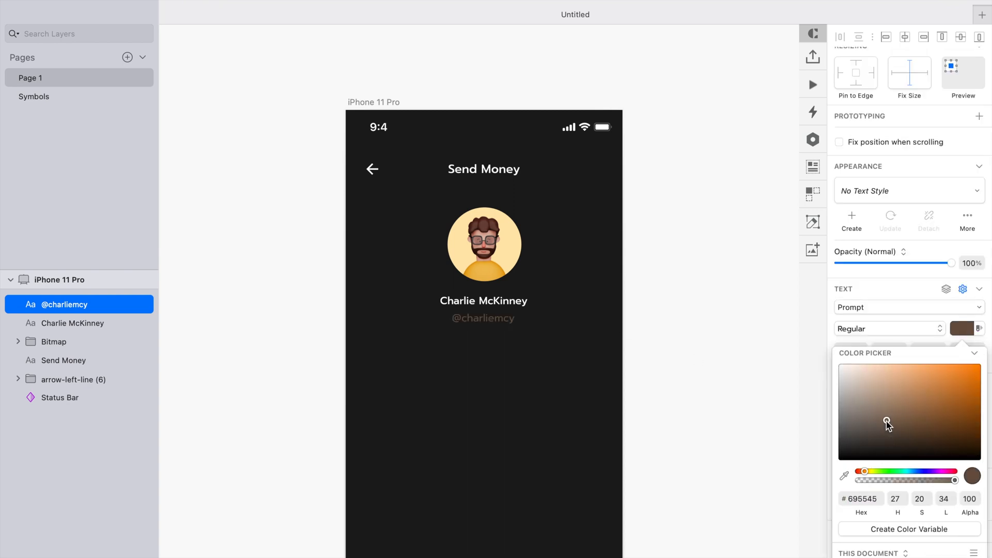
{"action": "left_click", "coordinate": [488, 312]}
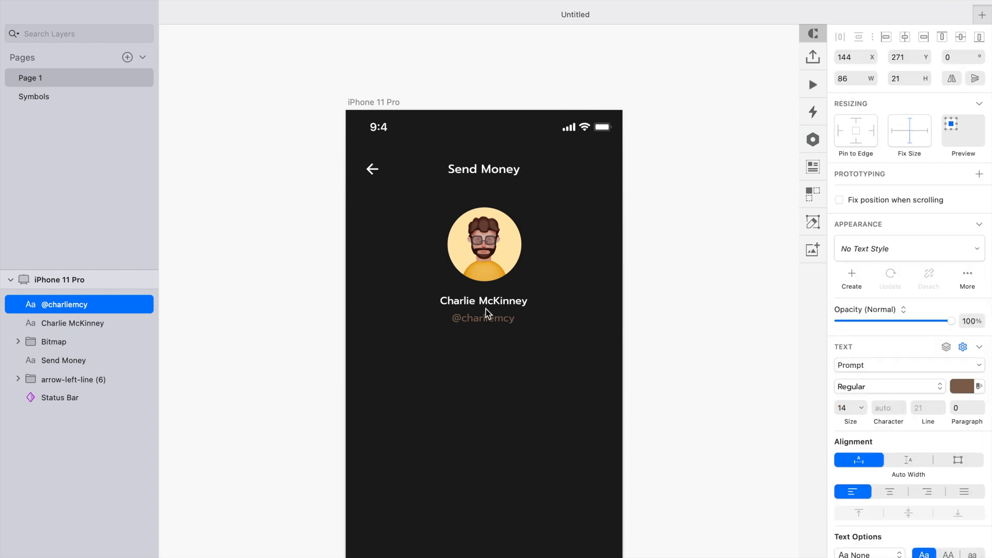
- Move the avatar, name and username up slightly together
{"action": "left_click", "coordinate": [504, 301], "text": "shift"}
{"action": "left_click", "coordinate": [487, 253], "text": "shift"}
{"action": "left_click", "coordinate": [904, 40]}
{"action": "key", "text": "shift+Up"}
{"action": "left_click", "coordinate": [700, 280]}
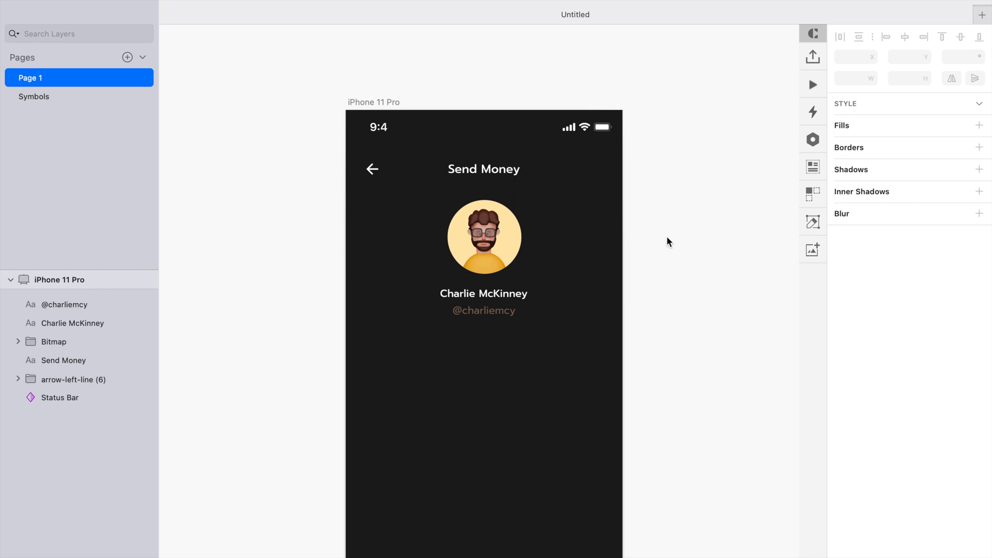
- Duplicate the avatar group to the right of the original
{"action": "left_click", "coordinate": [499, 231]}
{"action": "left_click_drag", "start_coordinate": [485, 237], "coordinate": [570, 237]}
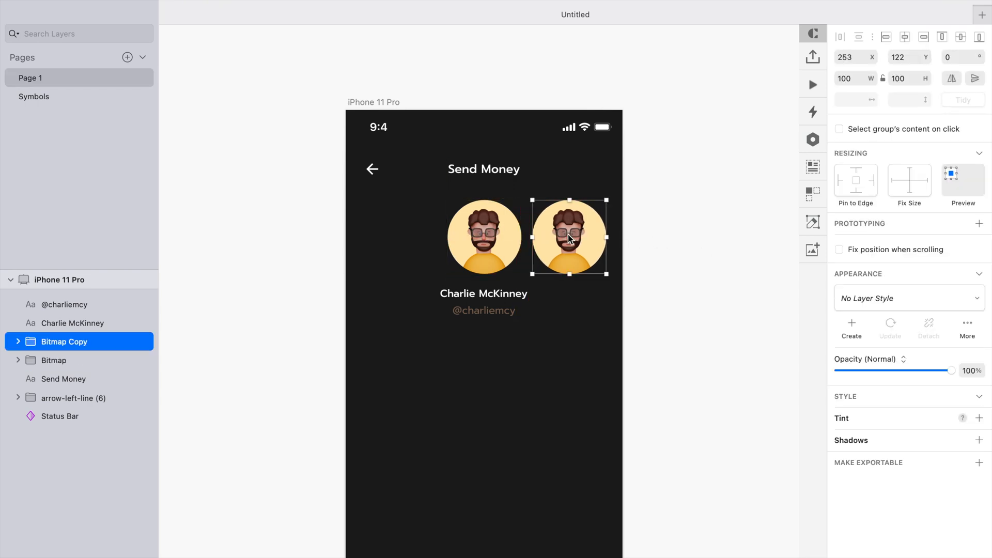
- Scale the avatar copy to 60% and shift it slightly closer to the main avatar
{"action": "key", "text": "super+k"}
{"action": "type", "text": "90"}
{"action": "key", "text": "Return"}
{"action": "type", "text": "70"}
{"action": "key", "text": "Return"}
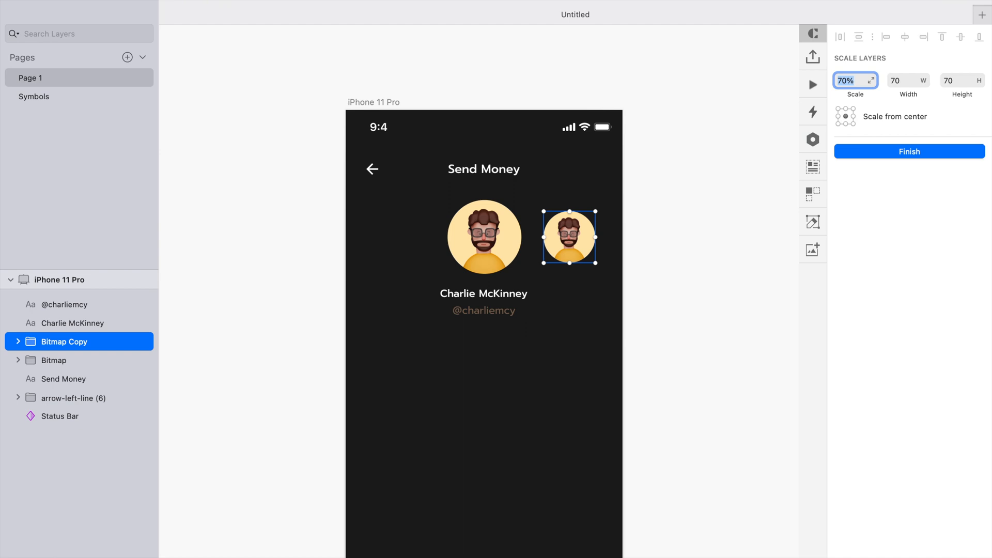
{"action": "type", "text": "60"}
{"action": "key", "text": "Return"}
{"action": "left_click", "coordinate": [873, 152]}
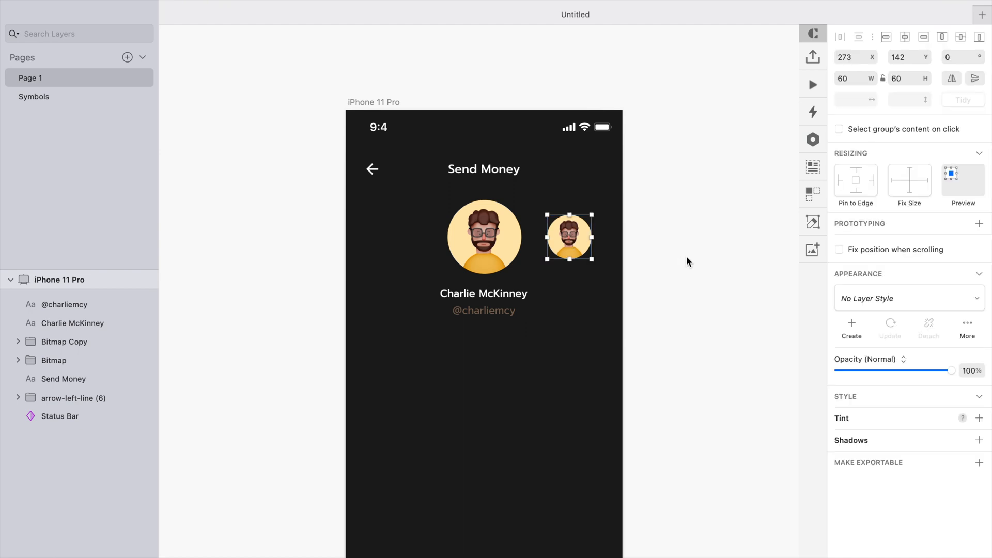
{"action": "left_click_drag", "start_coordinate": [586, 247], "coordinate": [578, 247]}
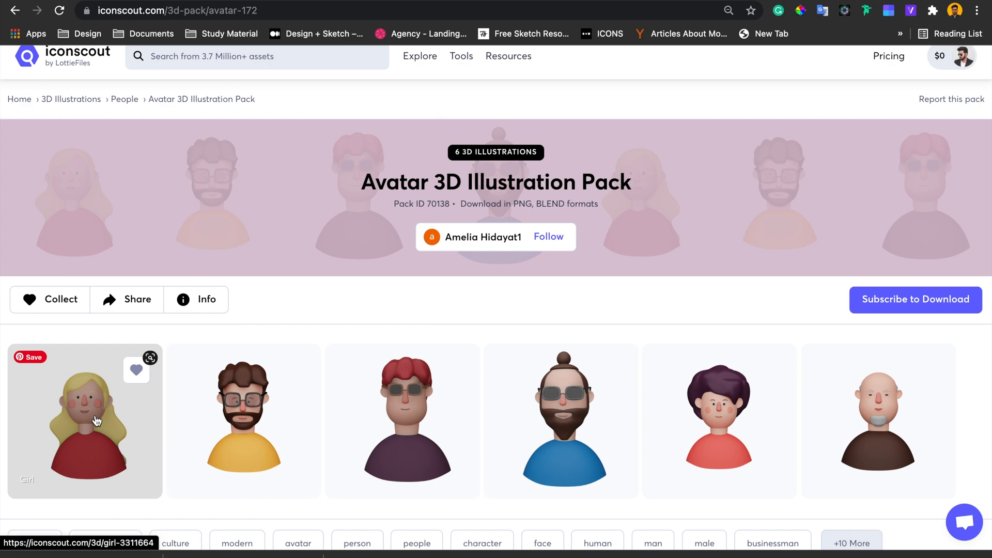
- Replace the copied avatar's image with the pasted blonde girl image, positioned inside its circular mask
{"action": "right_click", "coordinate": [98, 420]}
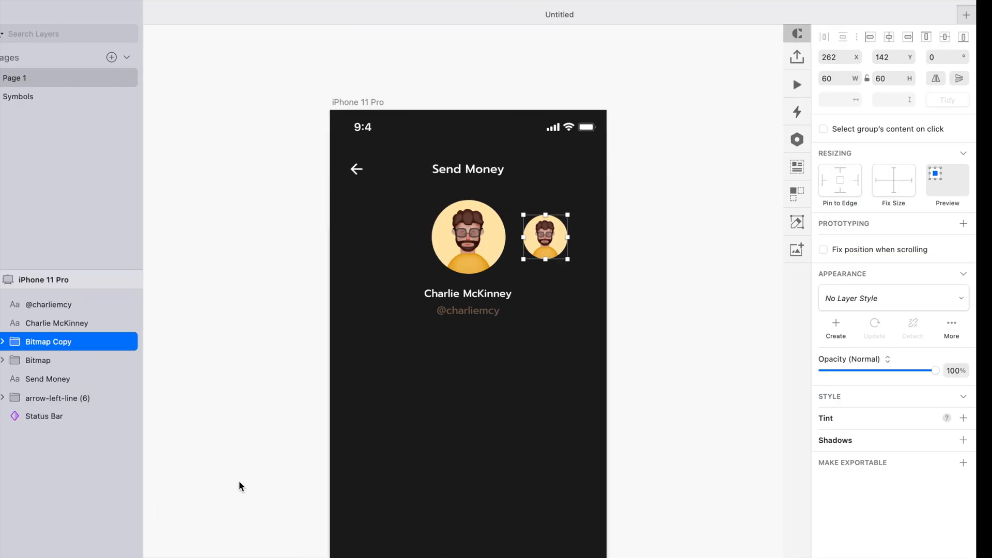
{"action": "key", "text": "super+v"}
{"action": "scroll", "coordinate": [651, 383], "scroll_direction": "right", "scroll_amount": 5}
{"action": "left_click_drag", "start_coordinate": [735, 538], "coordinate": [461, 265]}
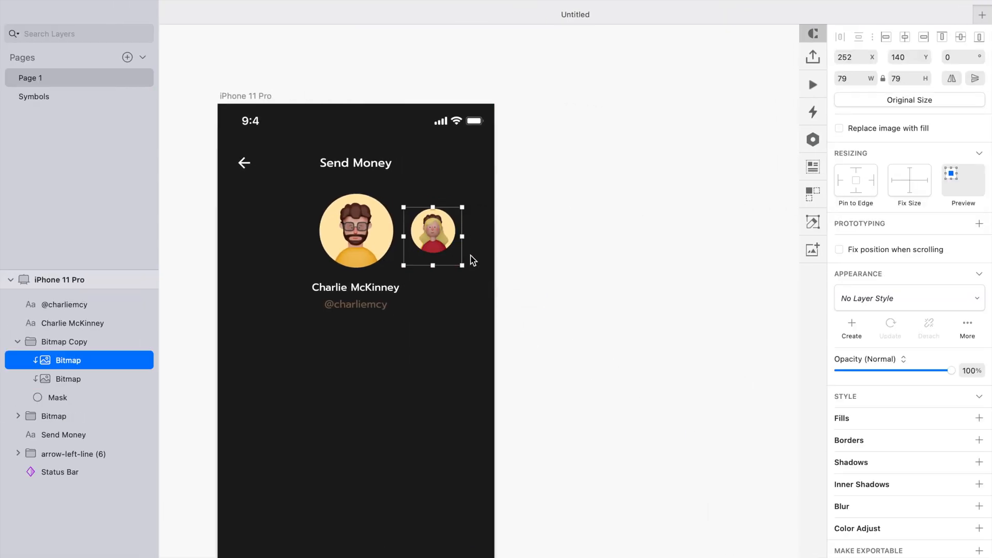
{"action": "left_click", "coordinate": [111, 376]}
{"action": "key", "text": "Delete"}
{"action": "scroll", "coordinate": [427, 212], "scroll_direction": "up", "scroll_amount": 3}
{"action": "left_click", "coordinate": [427, 254]}
{"action": "left_click_drag", "start_coordinate": [438, 205], "coordinate": [439, 200]}
- Set the second avatar's mask fill to a light pink, FFBEC4, sampled and lightened from the girl's shirt
{"action": "left_click", "coordinate": [76, 384]}
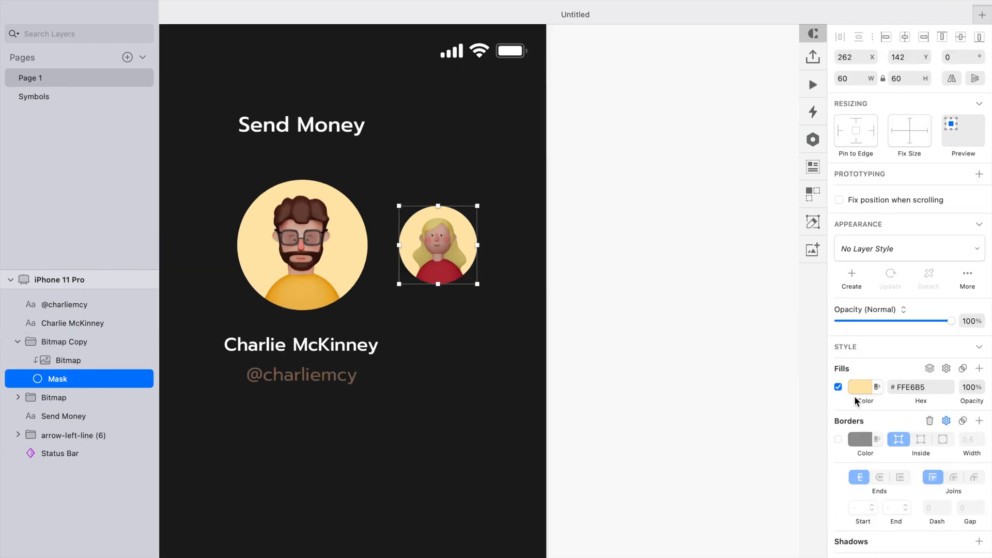
{"action": "left_click", "coordinate": [857, 390]}
{"action": "left_click", "coordinate": [844, 503]}
{"action": "left_click", "coordinate": [434, 274]}
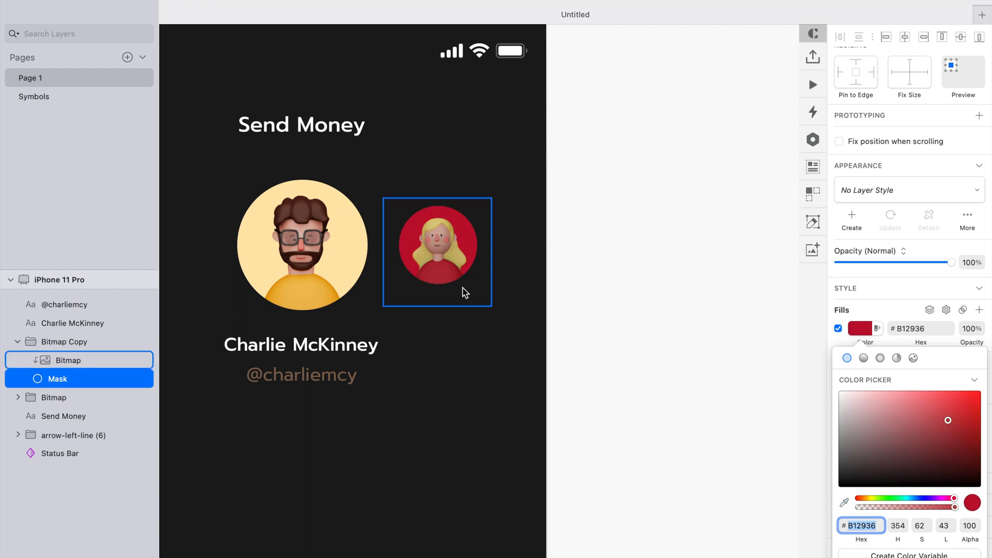
{"action": "left_click", "coordinate": [900, 391]}
{"action": "left_click_drag", "start_coordinate": [900, 391], "coordinate": [872, 385]}
{"action": "left_click", "coordinate": [610, 253]}
{"action": "scroll", "coordinate": [610, 253], "scroll_direction": "down", "scroll_amount": 4}
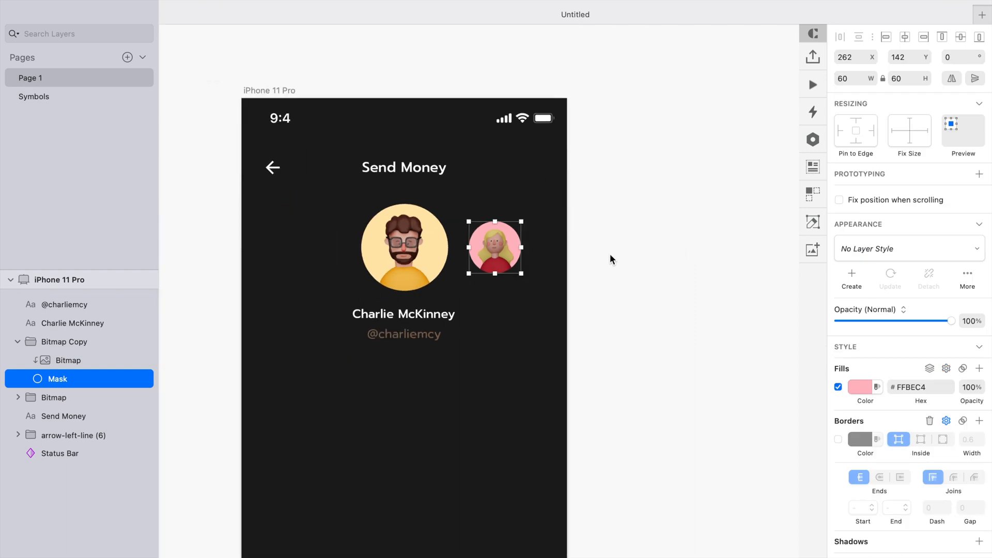
- Duplicate the pink avatar to its right and nudge the copy slightly left
{"action": "left_click", "coordinate": [665, 259]}
{"action": "left_click_drag", "start_coordinate": [498, 253], "coordinate": [567, 258]}
{"action": "left_click", "coordinate": [504, 255], "text": "shift"}
{"action": "key", "text": "Left"}
{"action": "key", "text": "Left"}
{"action": "key", "text": "Left"}
{"action": "key", "text": "Left"}
{"action": "left_click", "coordinate": [504, 255], "text": "shift"}
{"action": "key", "text": "Left"}
{"action": "key", "text": "Left"}
{"action": "key", "text": "Left"}
{"action": "key", "text": "Left"}
- Copy the bald old man avatar image from the iconscout page in the browser and paste it into Sketch
{"action": "key", "text": "ctrl+Right"}
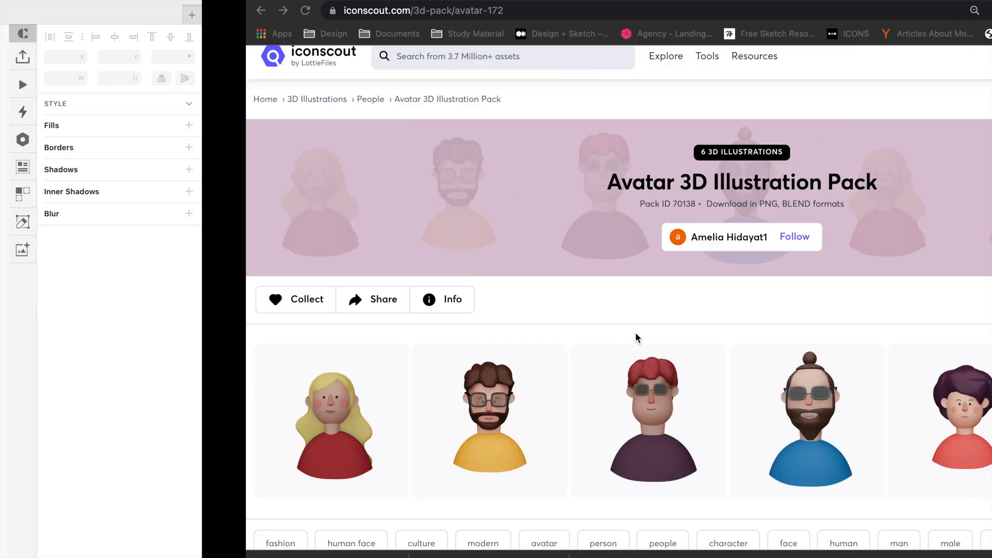
{"action": "right_click", "coordinate": [859, 401]}
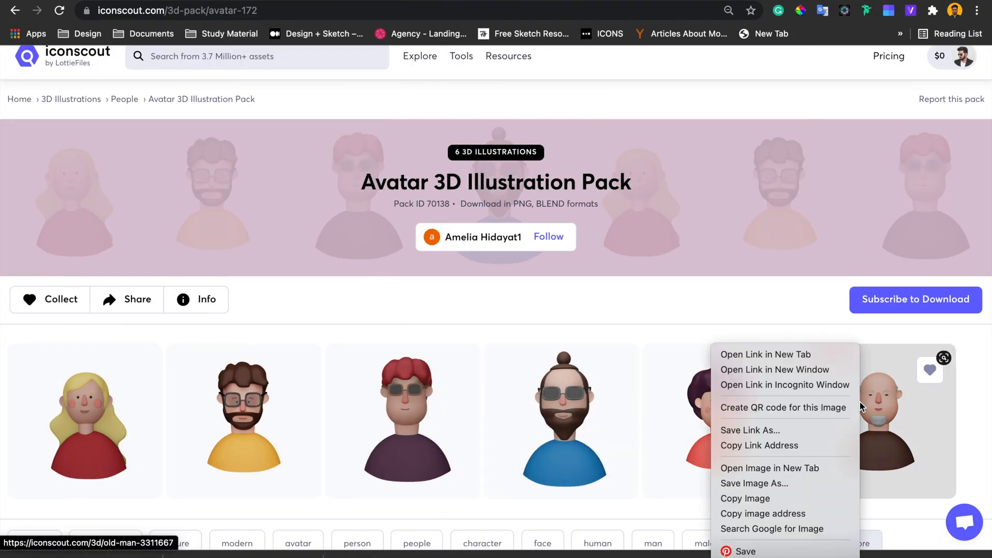
{"action": "left_click", "coordinate": [769, 498]}
{"action": "key", "text": "ctrl+Left"}
{"action": "key", "text": "ctrl+v"}
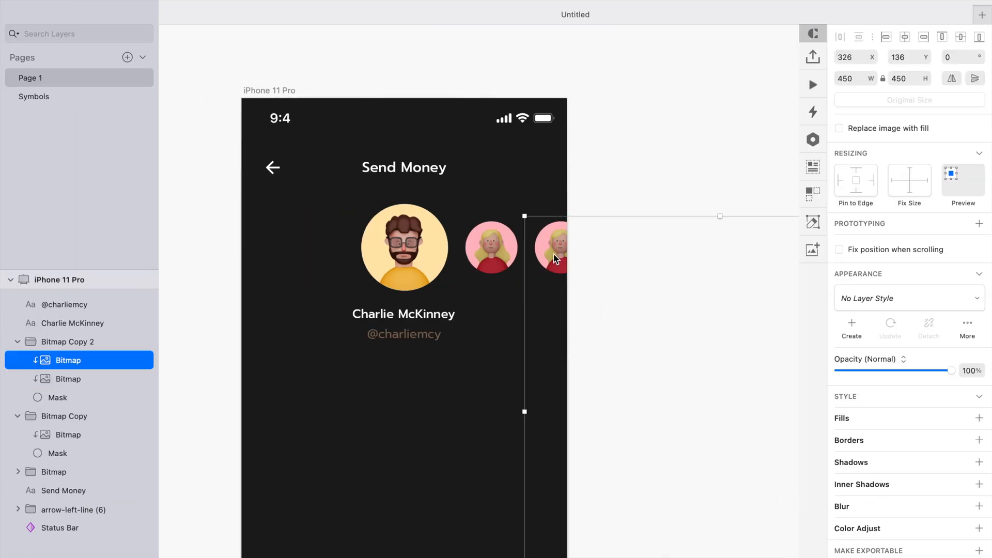
- Scale the pasted bald man image down to fit the third avatar and delete that group's old image
{"action": "left_click", "coordinate": [854, 78]}
{"action": "type", "text": "45"}
{"action": "key", "text": "Return"}
{"action": "left_click_drag", "start_coordinate": [563, 255], "coordinate": [599, 291]}
{"action": "left_click", "coordinate": [125, 379]}
{"action": "key", "text": "Delete"}
- Set the third avatar's mask fill to a light tint sampled from the bald man image
{"action": "left_click", "coordinate": [116, 378]}
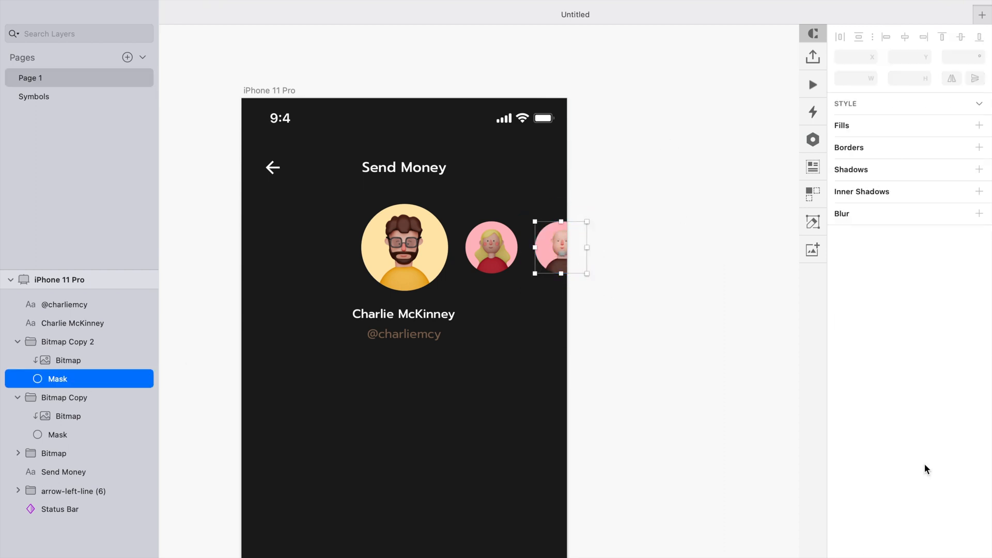
{"action": "left_click", "coordinate": [859, 390]}
{"action": "left_click", "coordinate": [847, 500]}
{"action": "left_click", "coordinate": [554, 268]}
{"action": "left_click_drag", "start_coordinate": [894, 453], "coordinate": [893, 369]}
{"action": "left_click", "coordinate": [499, 260]}
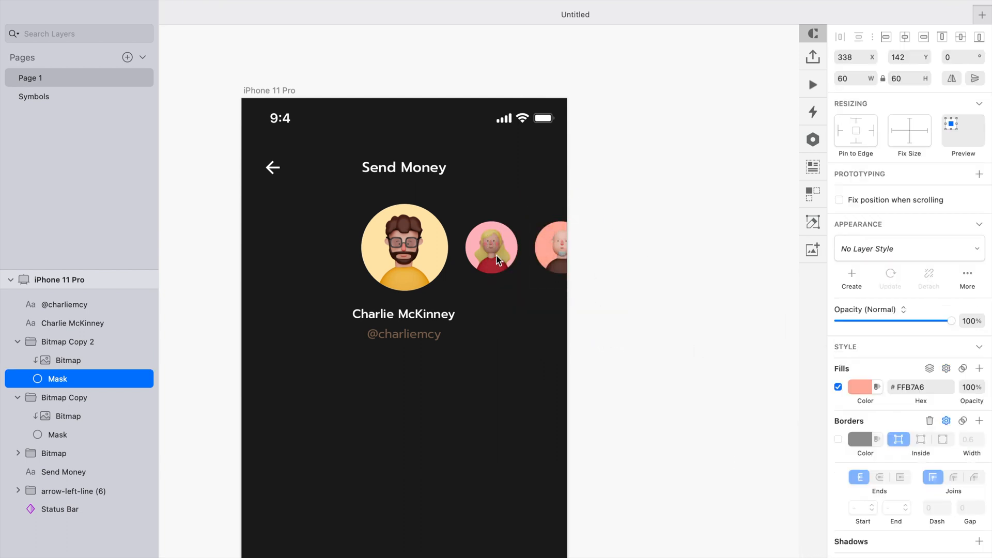
- Duplicate the two right-hand avatars to the left side of the main avatar
{"action": "left_click", "coordinate": [550, 261], "text": "shift"}
{"action": "left_click_drag", "start_coordinate": [548, 262], "coordinate": [294, 281]}
{"action": "left_click", "coordinate": [230, 306]}
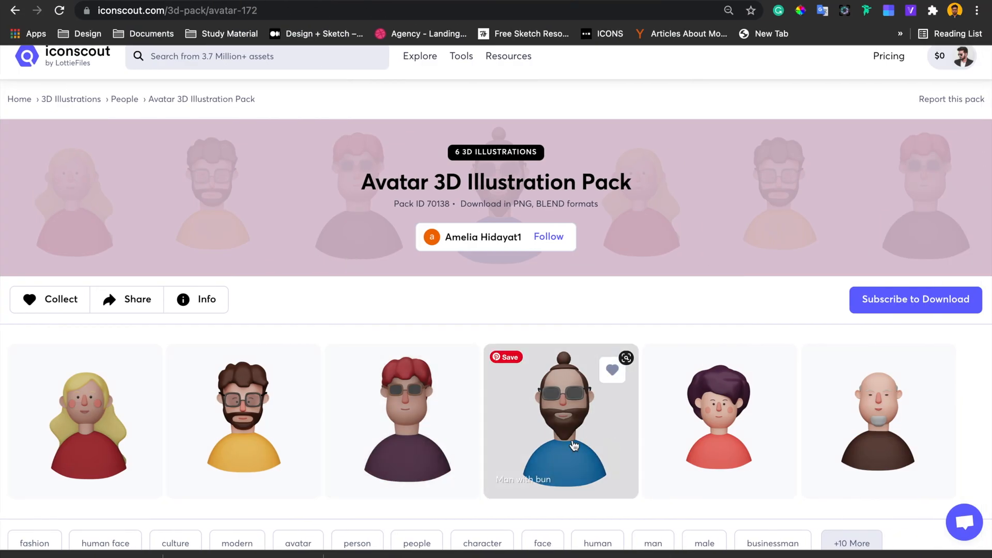
- Copy the Man with bun avatar image from the web page and paste it into the near-left avatar group, replacing its image
{"action": "right_click", "coordinate": [571, 441]}
{"action": "left_click", "coordinate": [640, 497]}
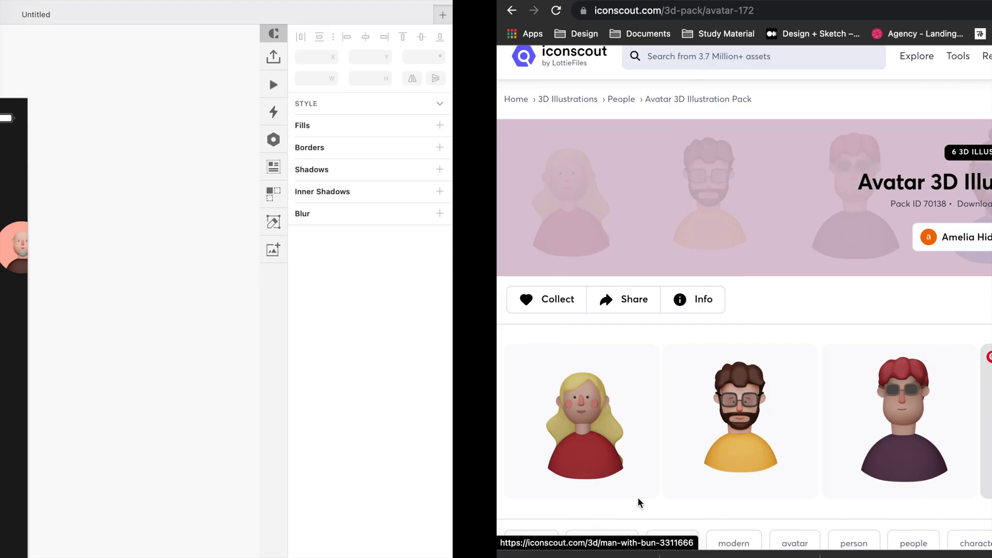
{"action": "left_click", "coordinate": [317, 270]}
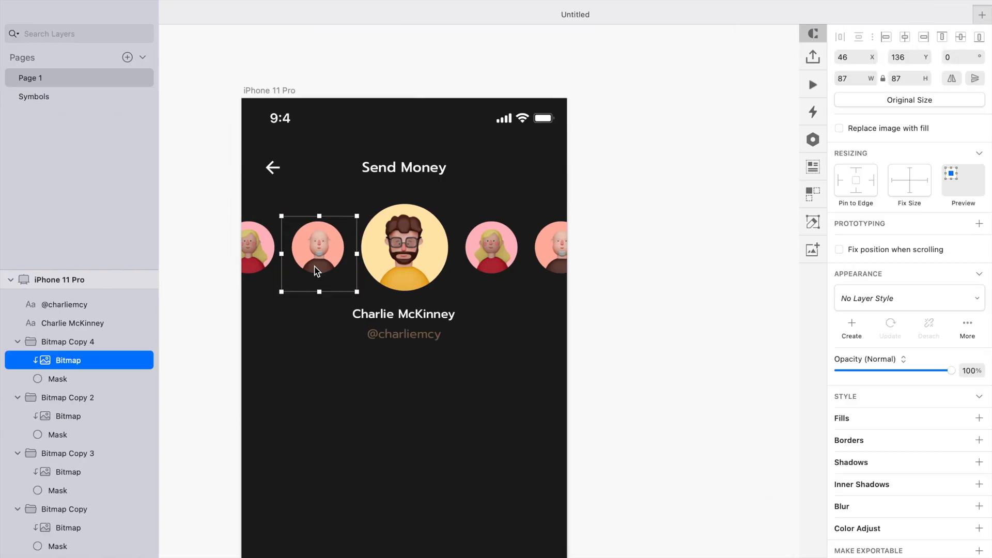
{"action": "key", "text": "Delete"}
{"action": "left_click", "coordinate": [315, 264], "text": "super"}
{"action": "key", "text": "super+v"}
{"action": "left_click", "coordinate": [558, 259], "text": "super"}
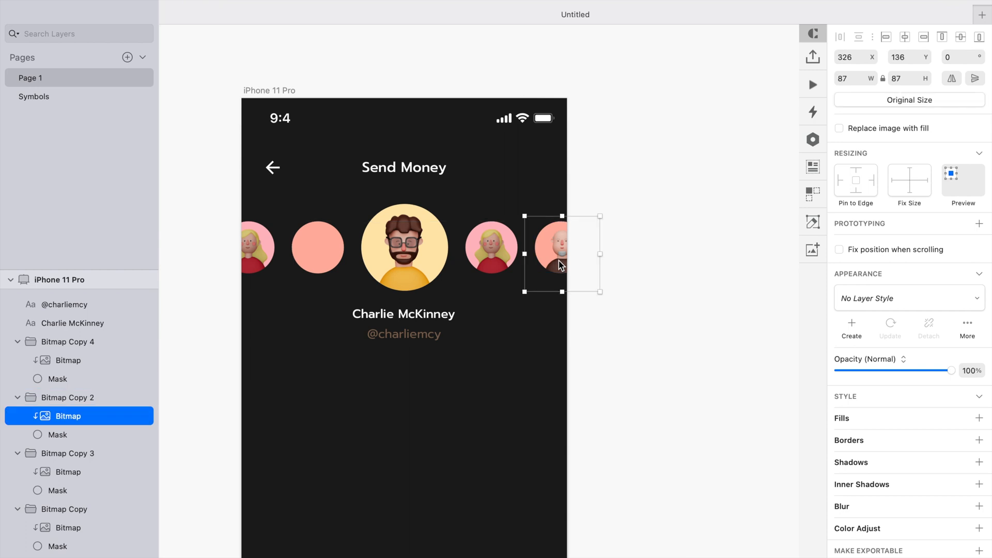
- Resize the bun man image to about 71 px and center it within its circular mask
{"action": "left_click", "coordinate": [320, 251], "text": "super"}
{"action": "type", "text": "87"}
{"action": "key", "text": "Return"}
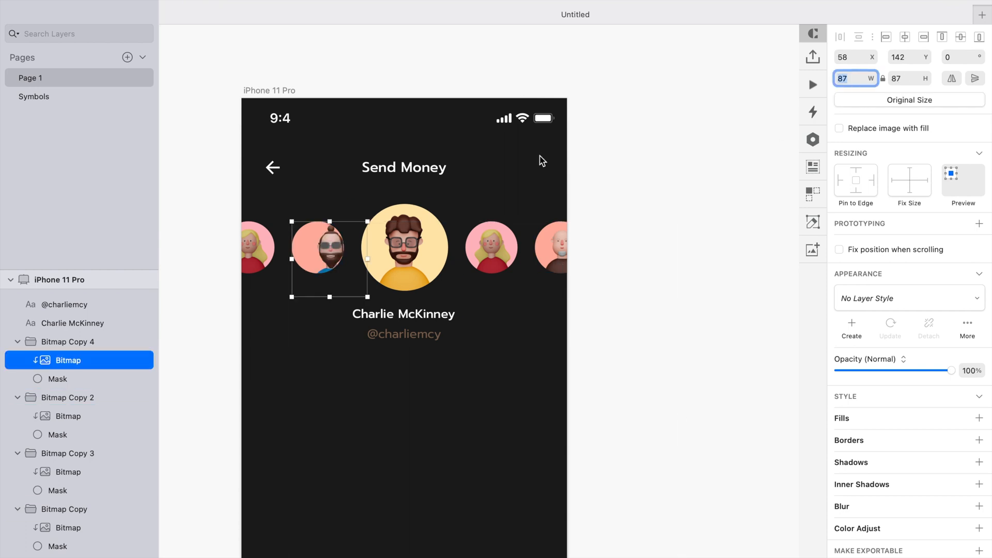
{"action": "left_click_drag", "start_coordinate": [354, 297], "coordinate": [348, 289]}
{"action": "left_click_drag", "start_coordinate": [320, 246], "coordinate": [318, 239]}
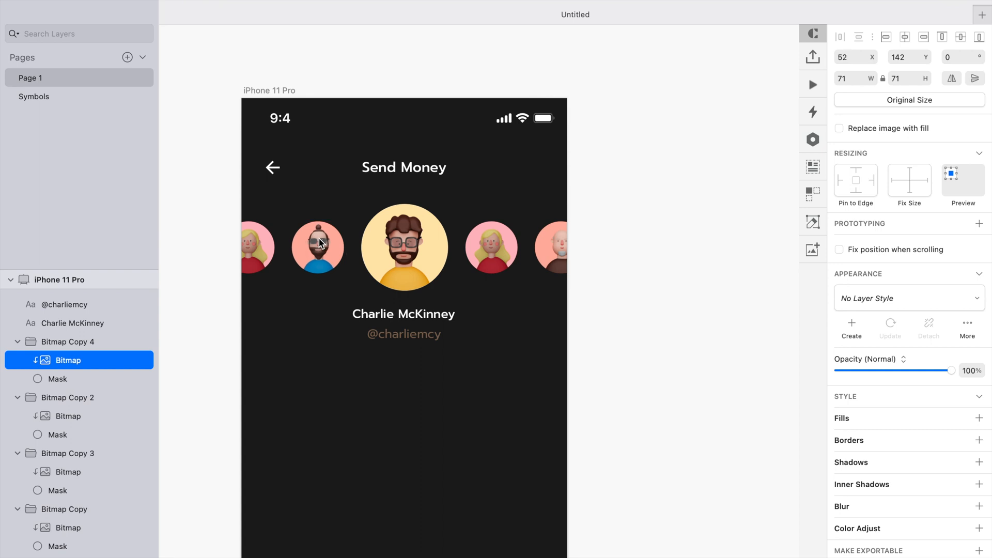
- Set the near-left avatar's mask fill to a light blue sampled from the bun man's shirt
{"action": "left_click", "coordinate": [143, 378]}
{"action": "left_click", "coordinate": [858, 386]}
{"action": "left_click", "coordinate": [844, 502]}
{"action": "left_click", "coordinate": [316, 269]}
{"action": "left_click_drag", "start_coordinate": [896, 400], "coordinate": [861, 359]}
{"action": "left_click", "coordinate": [658, 260]}
- Copy the Modern Girl avatar image from the web page and return to Sketch
{"action": "key", "text": "ctrl+Right"}
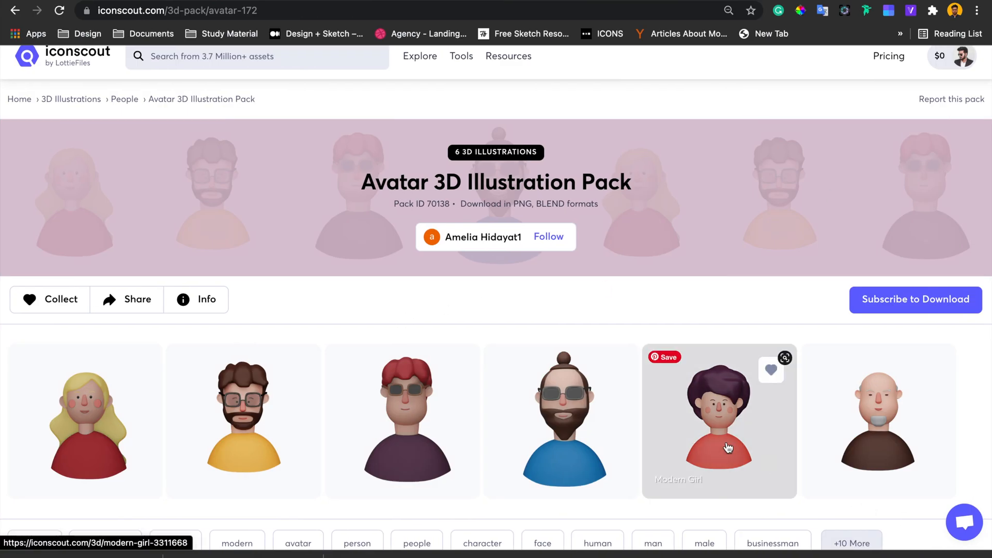
{"action": "right_click", "coordinate": [728, 413]}
{"action": "left_click", "coordinate": [757, 498]}
{"action": "key", "text": "ctrl+Left"}
{"action": "key", "text": "Escape"}
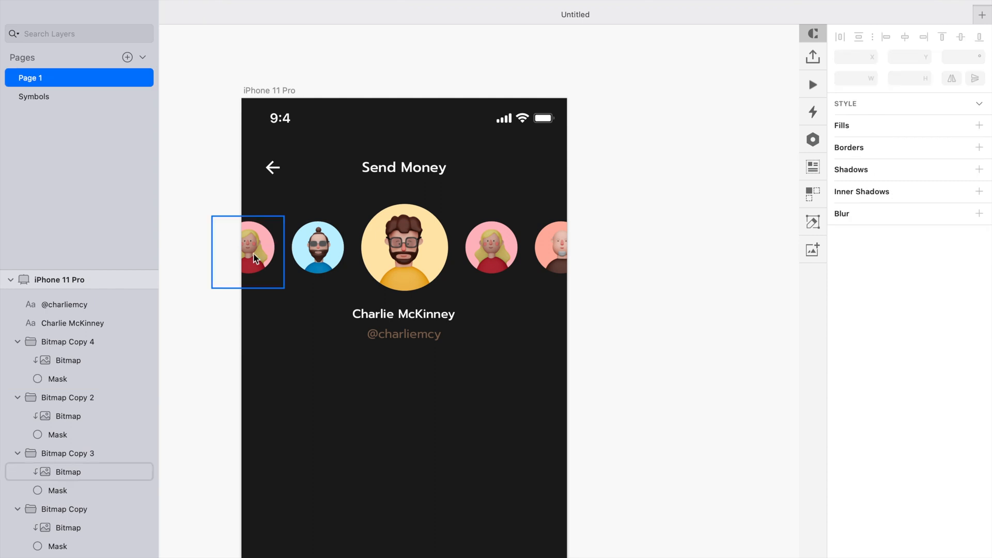
- Paste the Modern Girl image into the far-left avatar group at 87 px wide and delete the group's old image
{"action": "left_click", "coordinate": [268, 247]}
{"action": "key", "text": "super+v"}
{"action": "type", "text": "8"}
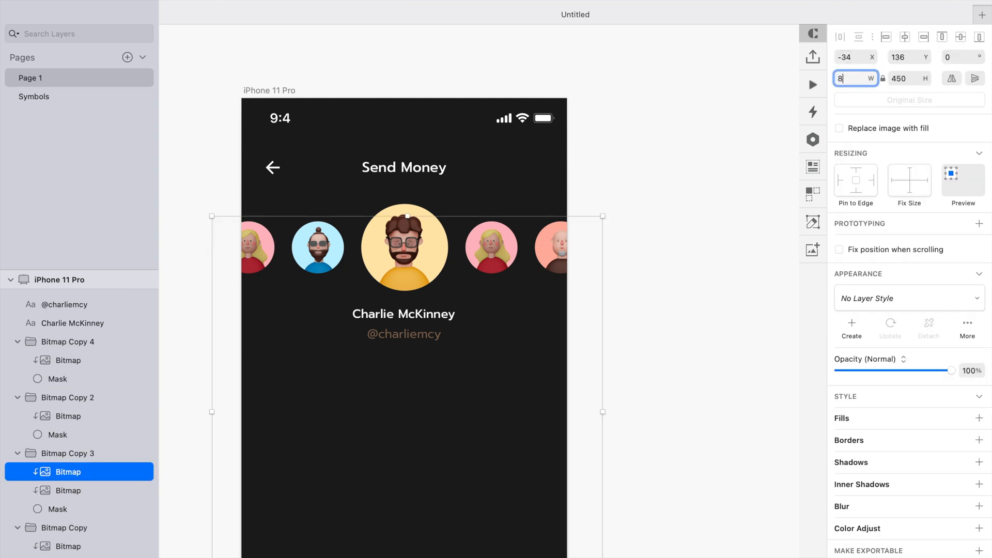
{"action": "type", "text": "7"}
{"action": "key", "text": "Return"}
{"action": "left_click", "coordinate": [58, 489]}
{"action": "key", "text": "BackSpace"}
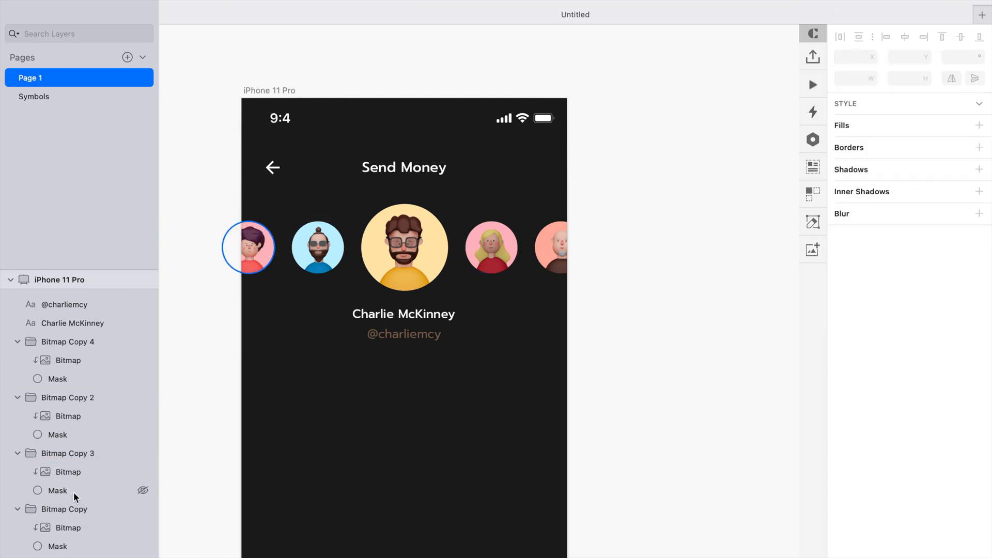
- Set the far-left avatar's mask fill to a light pink, FFC2E9, sampled from the girl's image
{"action": "left_click", "coordinate": [72, 490]}
{"action": "left_click", "coordinate": [863, 386]}
{"action": "left_click", "coordinate": [843, 502]}
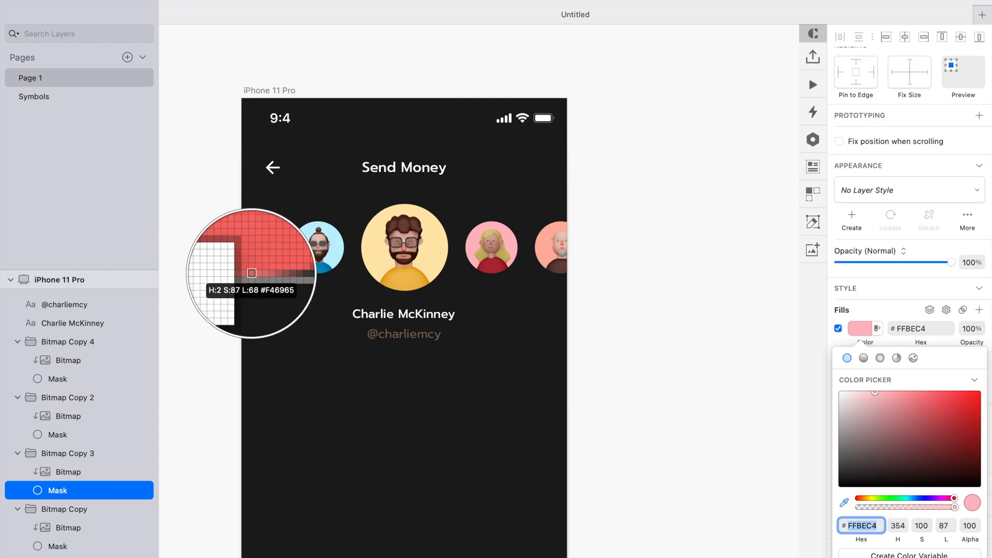
{"action": "left_click", "coordinate": [254, 267]}
{"action": "left_click_drag", "start_coordinate": [915, 399], "coordinate": [853, 383]}
{"action": "left_click", "coordinate": [844, 503]}
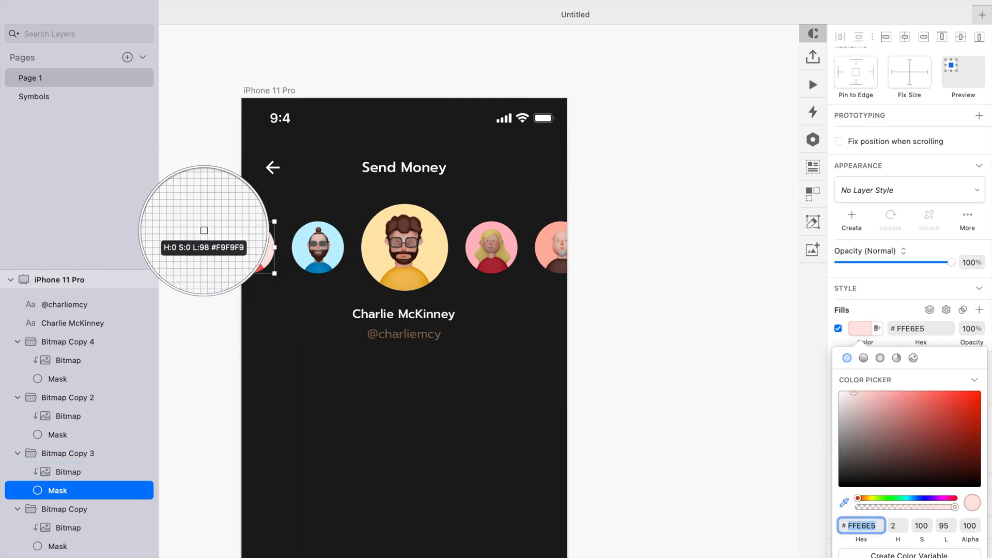
{"action": "left_click", "coordinate": [243, 230]}
{"action": "left_click_drag", "start_coordinate": [937, 471], "coordinate": [865, 371]}
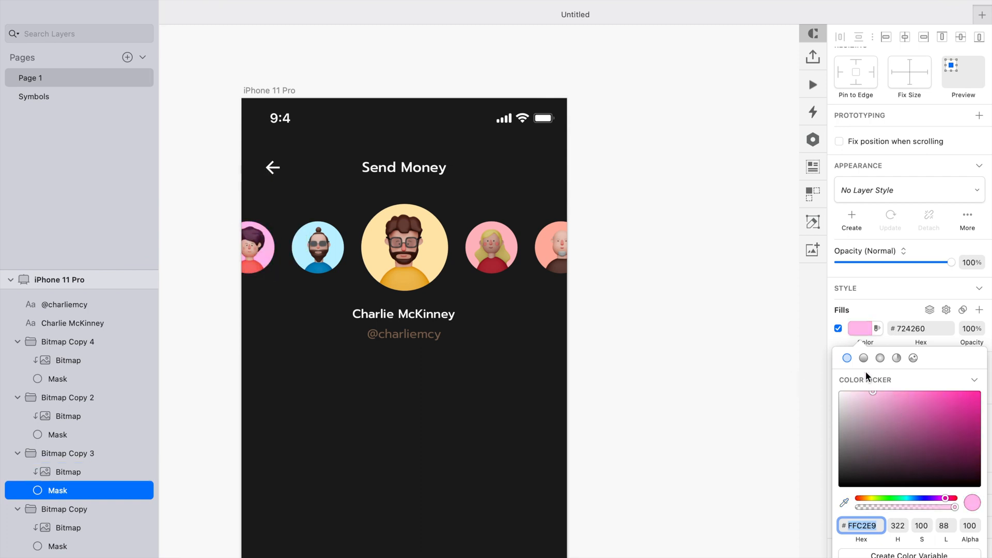
{"action": "left_click", "coordinate": [606, 262]}
- Scale the two avatars flanking the main avatar up by 10%
{"action": "left_click", "coordinate": [400, 261]}
{"action": "left_click", "coordinate": [223, 302]}
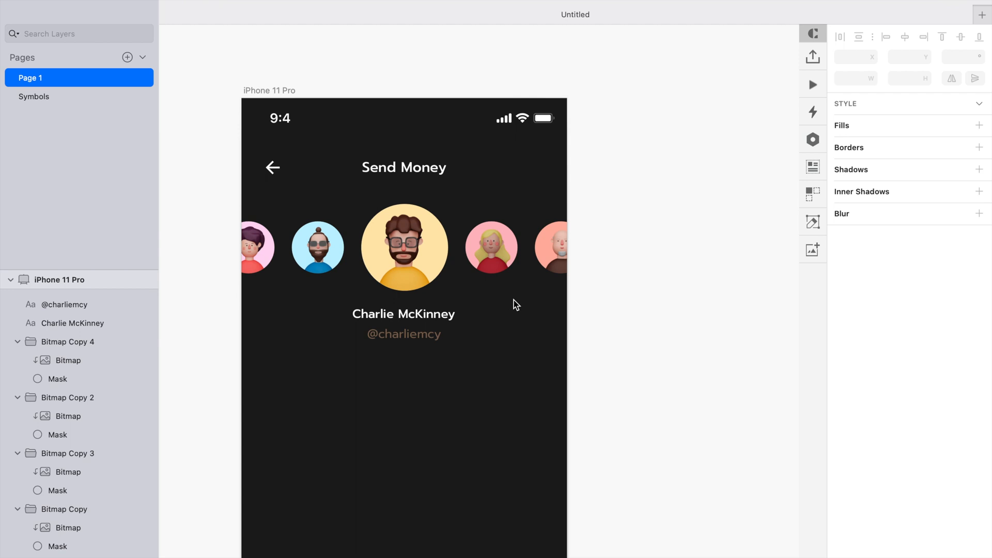
{"action": "left_click", "coordinate": [490, 252]}
{"action": "key", "text": "super+k"}
{"action": "key", "text": "shift+Up"}
{"action": "left_click", "coordinate": [317, 256]}
{"action": "key", "text": "Escape"}
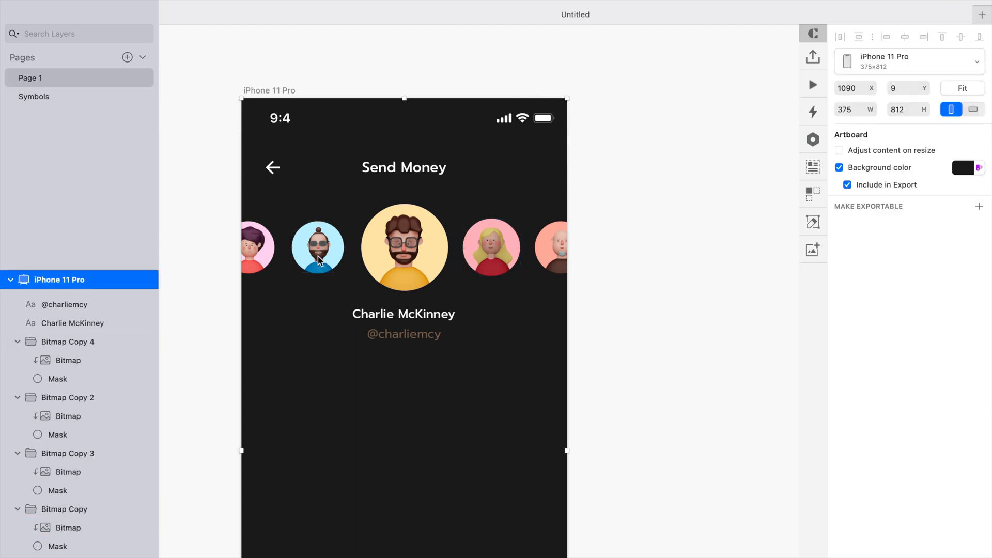
{"action": "left_click", "coordinate": [318, 257]}
{"action": "key", "text": "super+k"}
{"action": "key", "text": "shift+Up"}
{"action": "key", "text": "Return"}
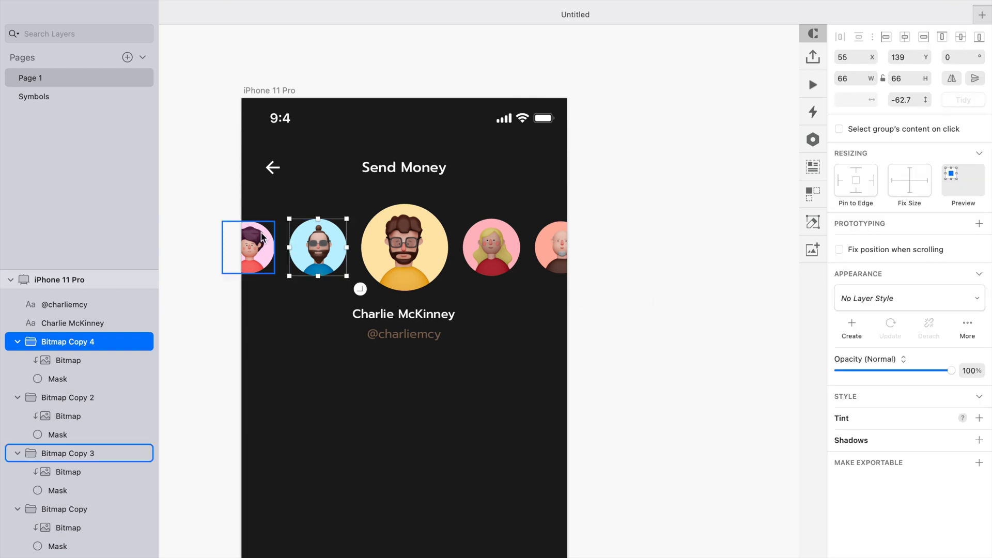
- Scale the far-left avatar down to 90% twice
{"action": "left_click", "coordinate": [250, 247]}
{"action": "key", "text": "super+k"}
{"action": "key", "text": "shift+Down"}
{"action": "key", "text": "super+k"}
{"action": "type", "text": "90"}
{"action": "key", "text": "Return"}
- Add a $100 amount text below the username at font size 32
{"action": "scroll", "coordinate": [444, 321], "scroll_direction": "down", "scroll_amount": 5}
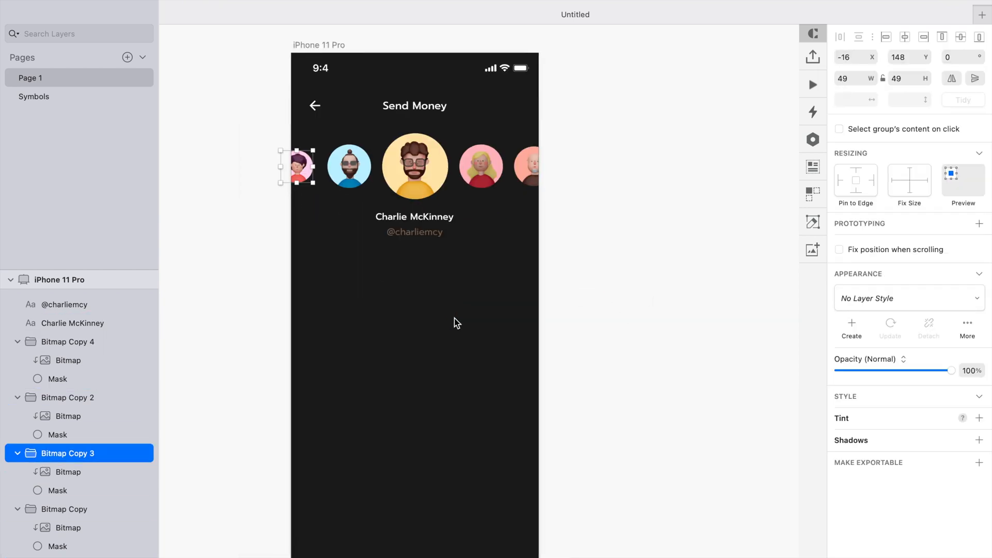
{"action": "left_click", "coordinate": [618, 286]}
{"action": "scroll", "coordinate": [618, 286], "scroll_direction": "down", "scroll_amount": 2}
{"action": "scroll", "coordinate": [618, 286], "scroll_direction": "up", "scroll_amount": 1}
{"action": "scroll", "coordinate": [619, 290], "scroll_direction": "up", "scroll_amount": 1}
{"action": "key", "text": "t"}
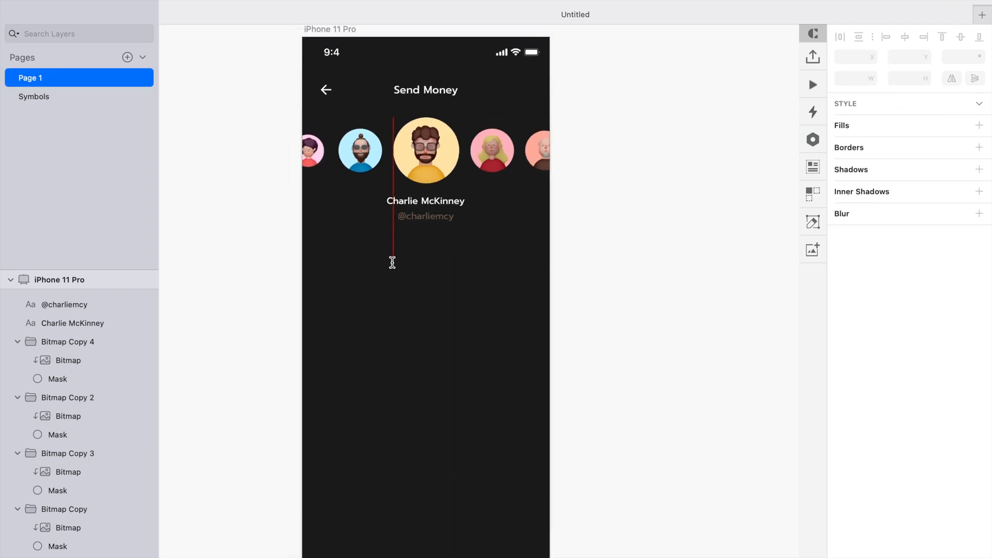
{"action": "left_click", "coordinate": [393, 262]}
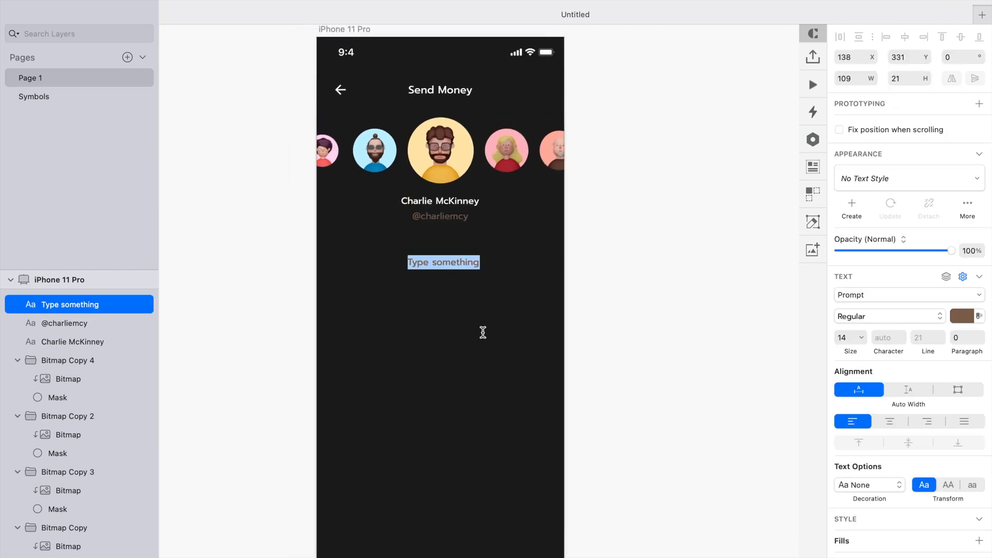
{"action": "type", "text": "$100"}
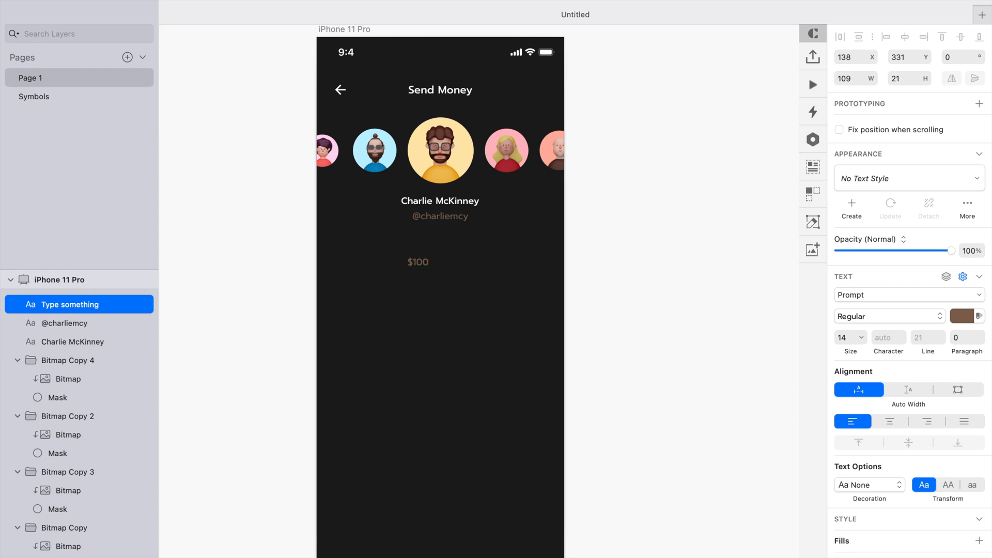
{"action": "key", "text": "Escape"}
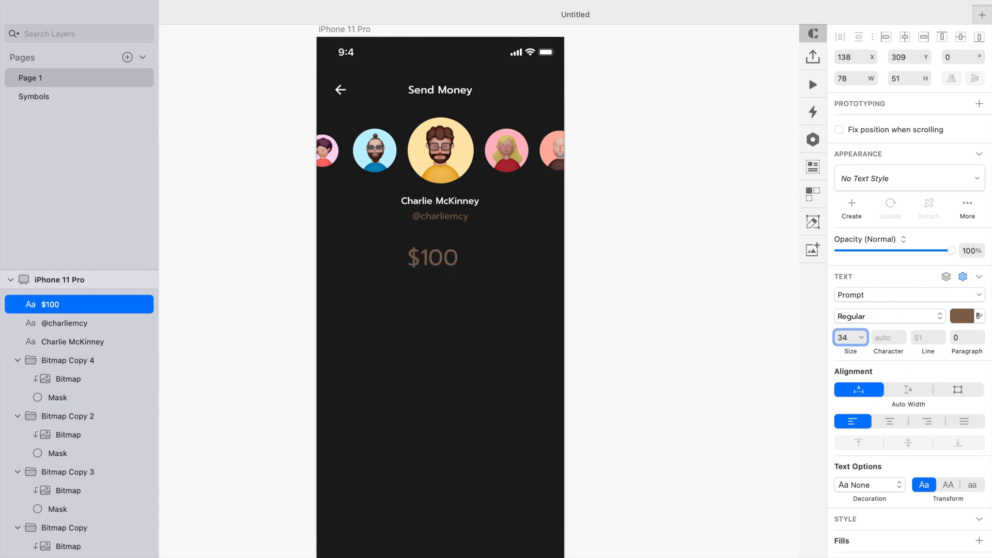
{"action": "key", "text": "Down"}
{"action": "key", "text": "Down"}
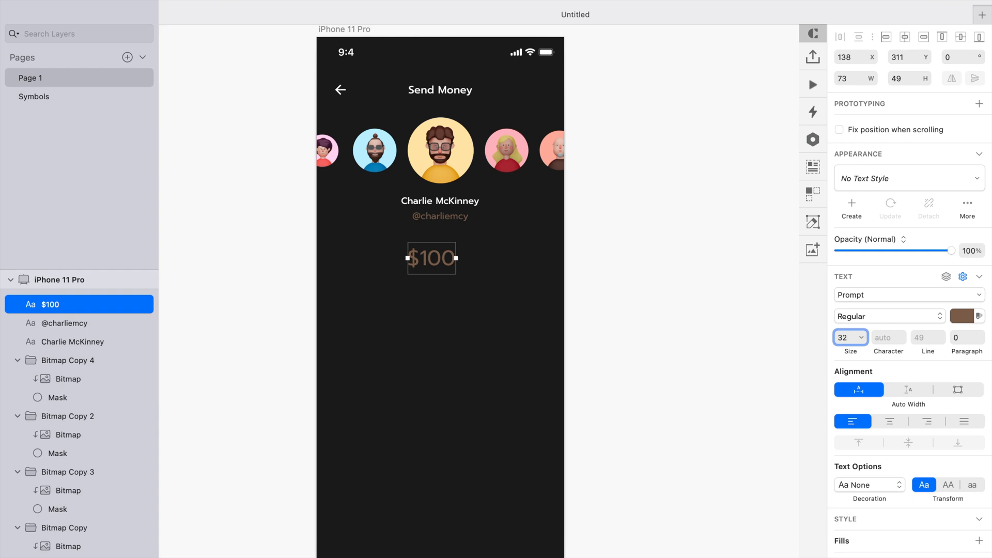
- Change the amount text to white, FFFFFF, at font size 40, nudging it slightly lower
{"action": "left_click", "coordinate": [962, 313]}
{"action": "left_click_drag", "start_coordinate": [885, 418], "coordinate": [738, 277]}
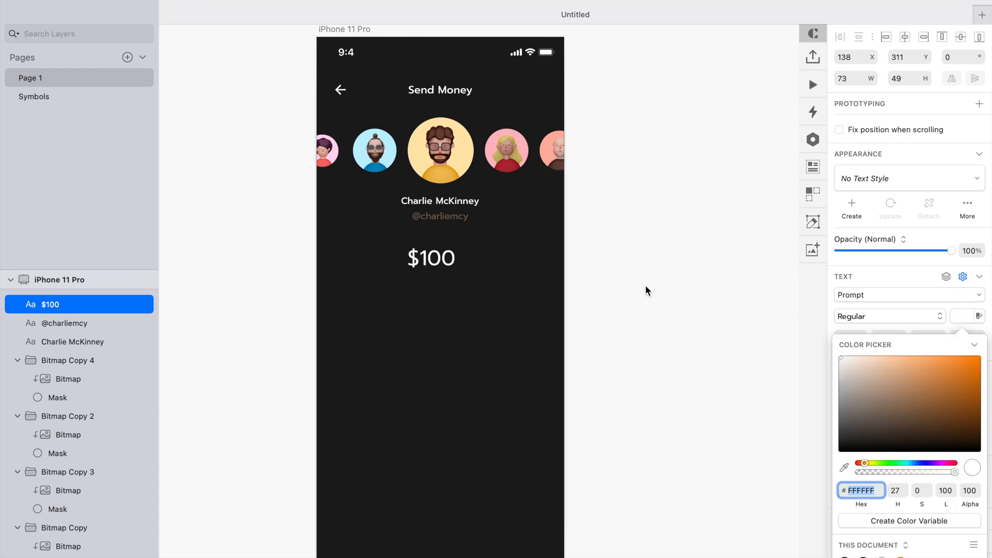
{"action": "left_click", "coordinate": [447, 263]}
{"action": "left_click_drag", "start_coordinate": [447, 264], "coordinate": [454, 273]}
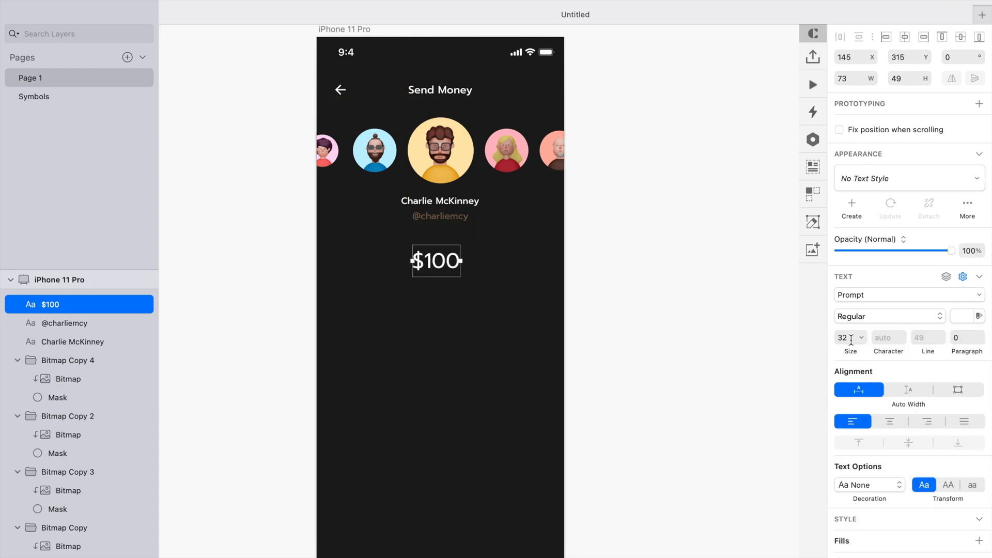
{"action": "type", "text": "40"}
{"action": "left_click", "coordinate": [612, 326]}
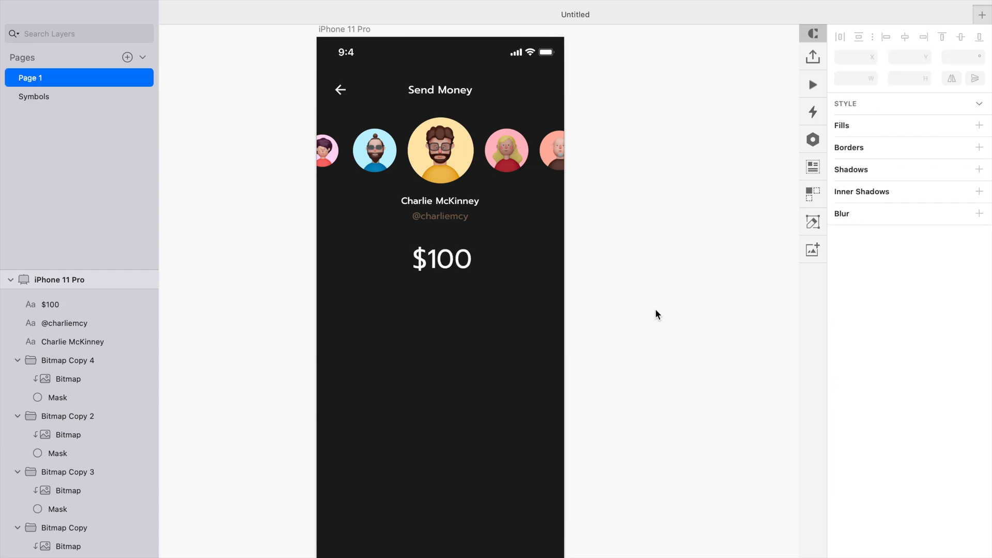
- Set the amount text's weight to Medium and center it horizontally on the screen
{"action": "left_click", "coordinate": [455, 266]}
{"action": "left_click", "coordinate": [858, 386]}
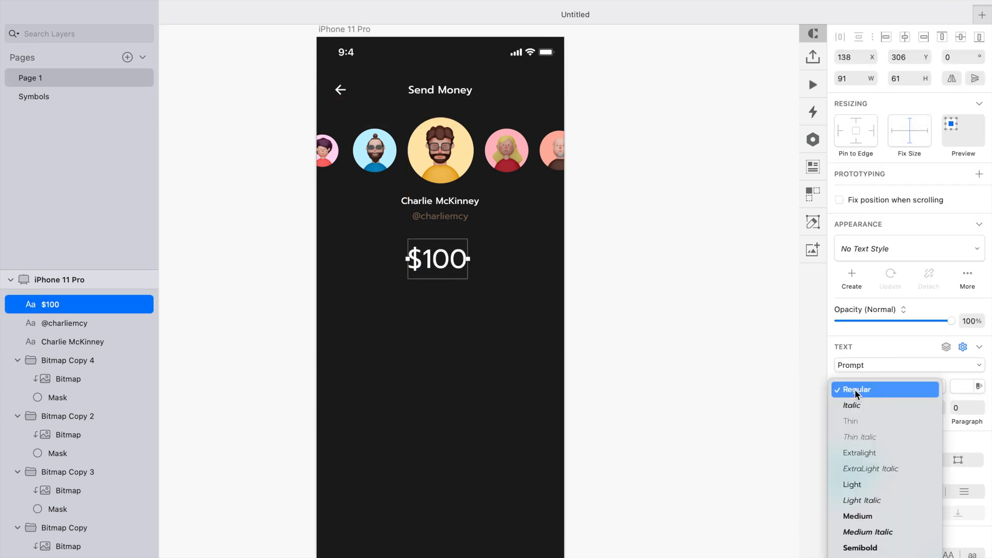
{"action": "left_click", "coordinate": [870, 515]}
{"action": "left_click", "coordinate": [625, 336]}
{"action": "left_click", "coordinate": [465, 274]}
{"action": "left_click", "coordinate": [904, 38]}
{"action": "left_click", "coordinate": [673, 272]}
{"action": "left_click", "coordinate": [473, 282]}
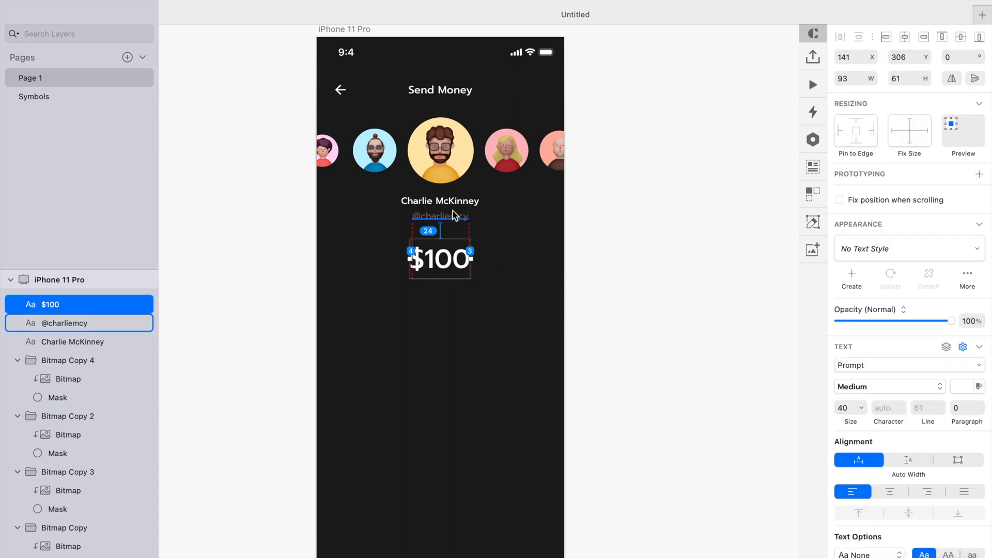
{"action": "left_click", "coordinate": [578, 302]}
- Draw a full-width rectangle 73 tall below the amount and divide its width by 3 to 125
{"action": "scroll", "coordinate": [577, 302], "scroll_direction": "down", "scroll_amount": 2}
{"action": "key", "text": "r"}
{"action": "mouse_move", "coordinate": [325, 247]}
{"action": "left_mouse_down"}
{"action": "mouse_move", "coordinate": [575, 288]}
{"action": "mouse_move", "coordinate": [572, 294]}
{"action": "left_mouse_up"}
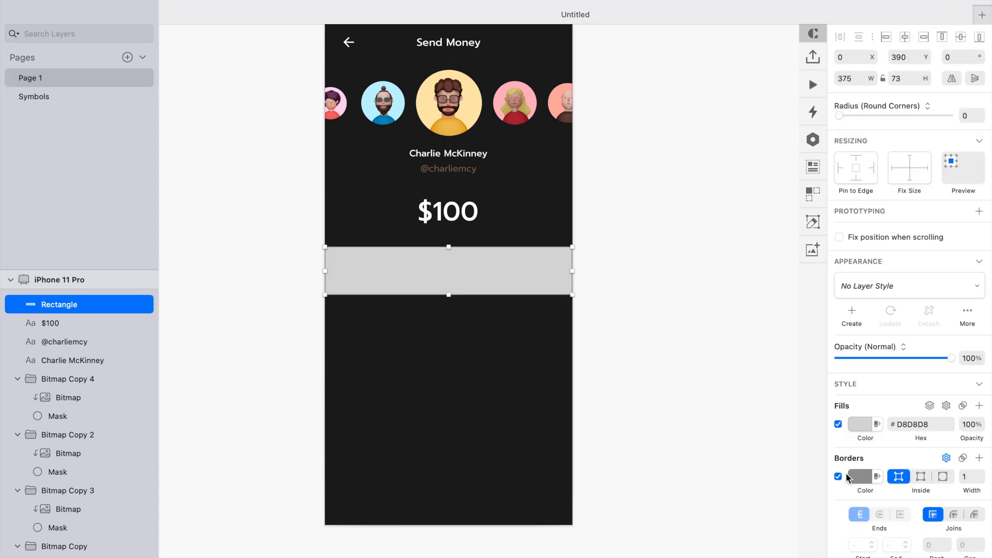
{"action": "type", "text": "/3"}
{"action": "key", "text": "Return"}
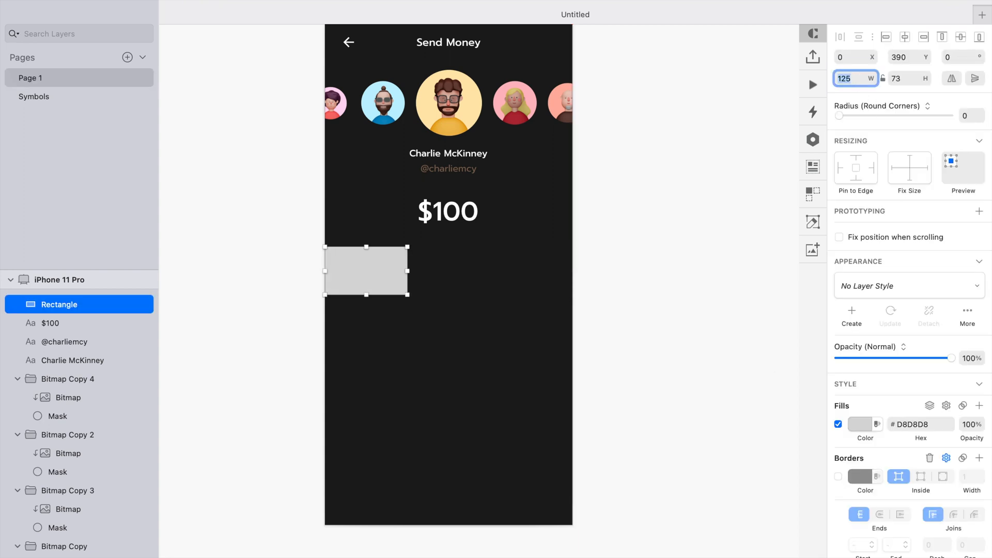
- Set the rectangle's fill to white and its layer opacity to 10%
{"action": "left_click", "coordinate": [862, 429]}
{"action": "left_click_drag", "start_coordinate": [863, 430], "coordinate": [801, 341]}
{"action": "left_click", "coordinate": [725, 392]}
{"action": "key", "text": "1"}
{"action": "left_click", "coordinate": [441, 295]}
{"action": "mouse_move", "coordinate": [363, 272]}
{"action": "left_mouse_down"}
{"action": "mouse_move", "coordinate": [453, 269]}
{"action": "mouse_move", "coordinate": [363, 268]}
{"action": "left_mouse_up"}
{"action": "key", "text": "super+z"}
- Add a text label 1 at size 24 inside the rectangle
{"action": "key", "text": "t"}
{"action": "left_click", "coordinate": [364, 268]}
{"action": "type", "text": "1"}
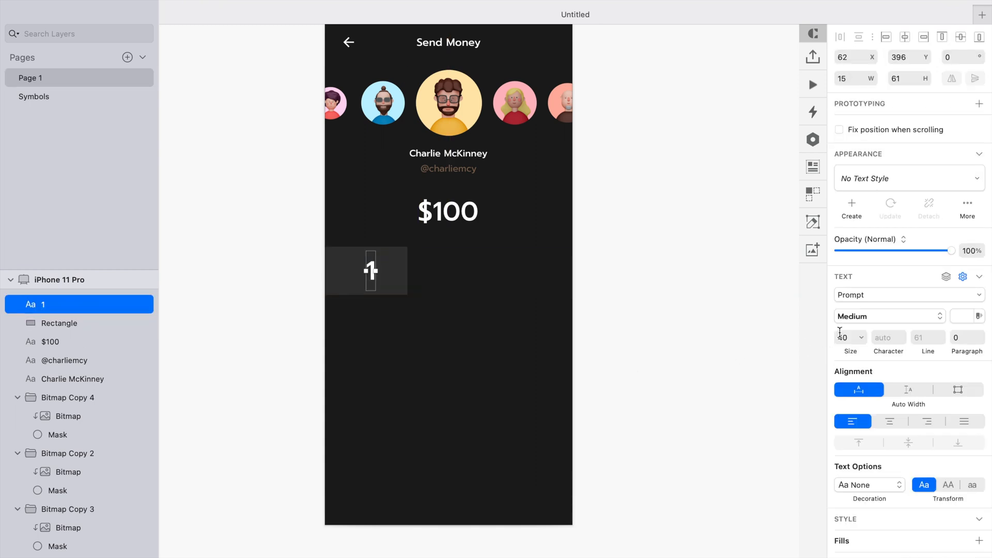
{"action": "key", "text": "Escape"}
- Group the 1 label with its rectangle and duplicate the group into a row of three keys
{"action": "scroll", "coordinate": [638, 286], "scroll_direction": "up", "scroll_amount": 3}
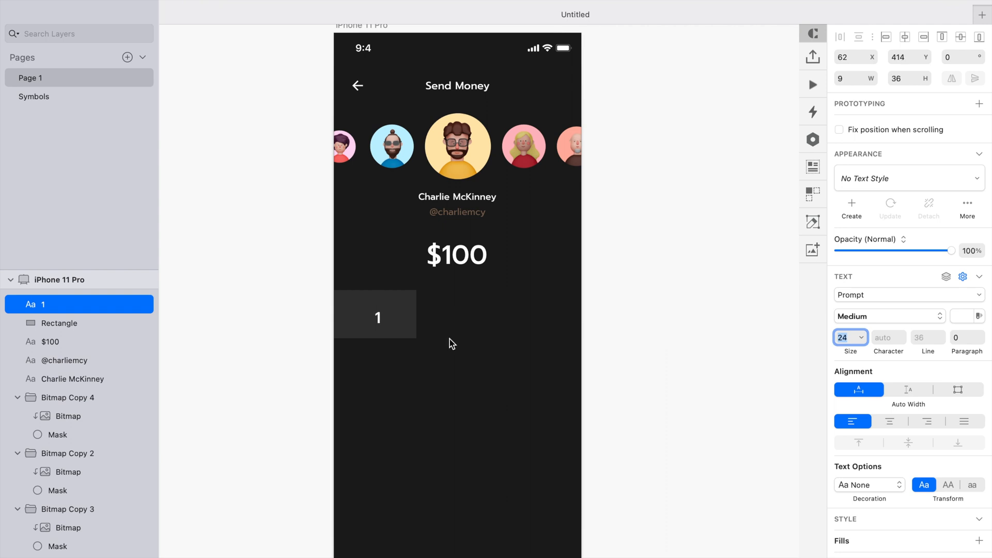
{"action": "left_click", "coordinate": [403, 325], "text": "shift"}
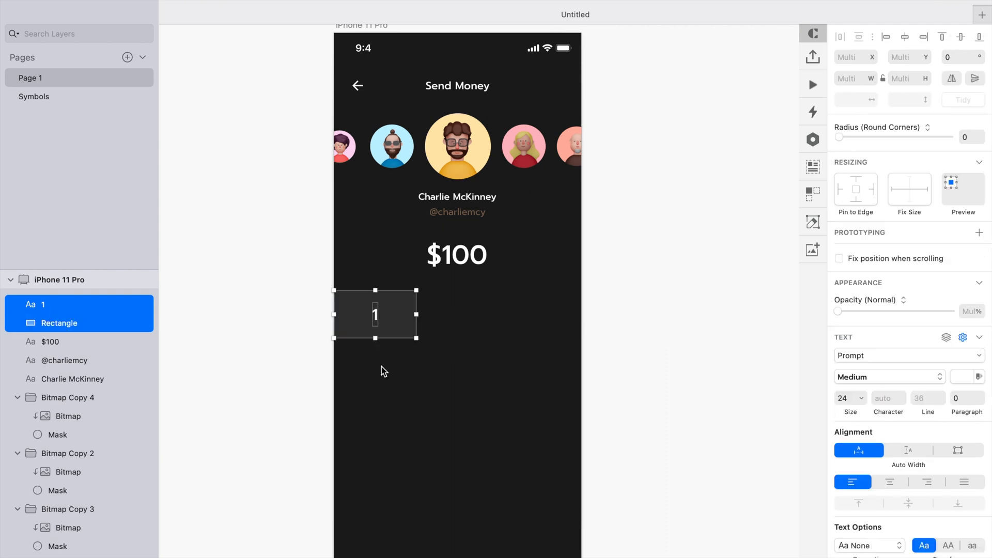
{"action": "key", "text": "super+g"}
{"action": "left_click_drag", "start_coordinate": [376, 322], "coordinate": [524, 310]}
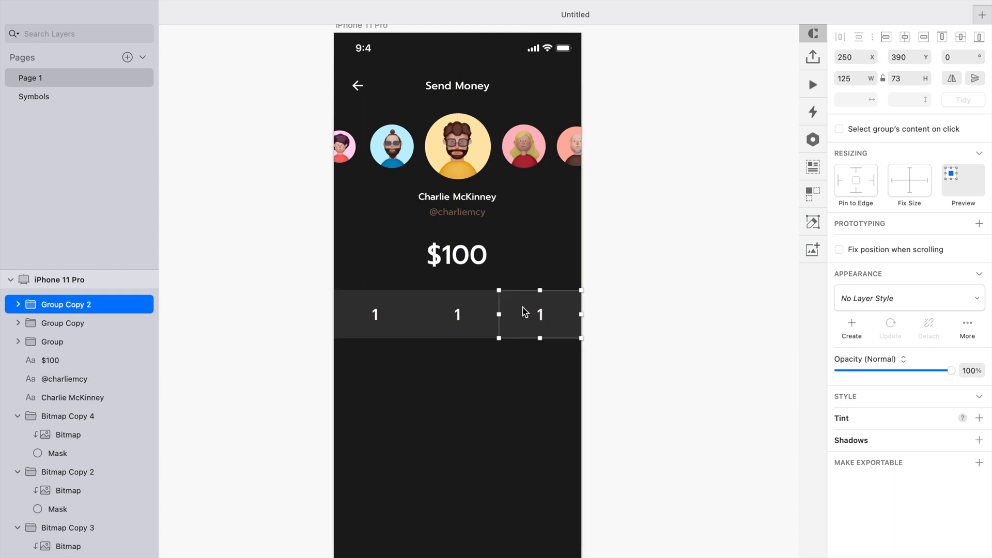
- Select the three key rectangles and turn off their fill
{"action": "left_click", "coordinate": [509, 297], "text": "super"}
{"action": "left_click", "coordinate": [455, 308], "text": "shift+super"}
{"action": "left_click", "coordinate": [401, 304], "text": "shift+super"}
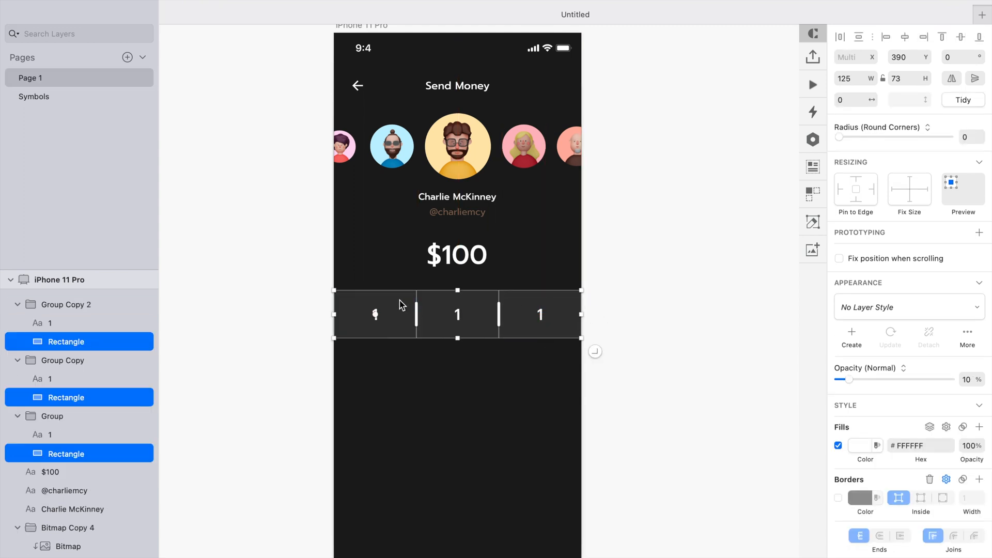
{"action": "left_click", "coordinate": [838, 445]}
- Relabel the second and third keys as 2 and 3
{"action": "double_click", "coordinate": [458, 314]}
{"action": "type", "text": "2"}
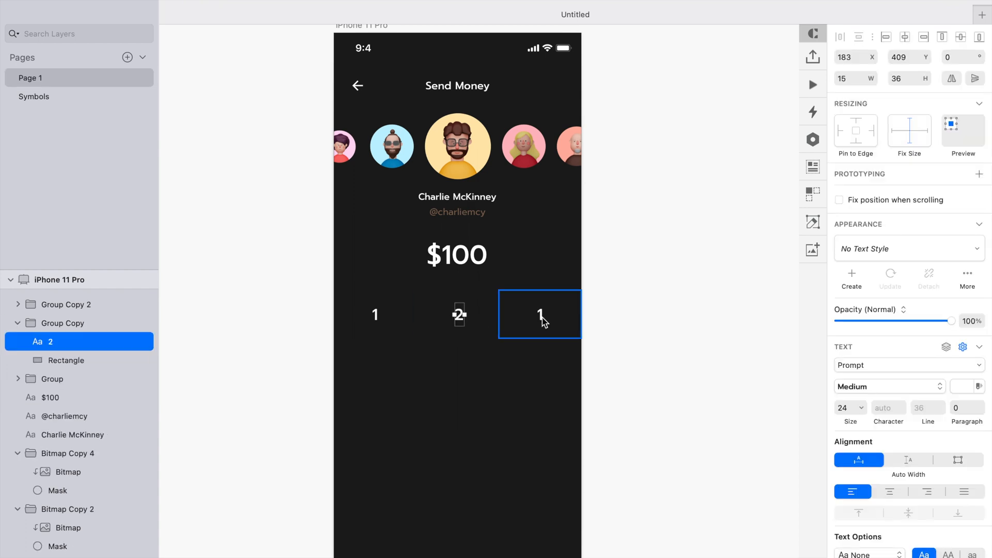
{"action": "double_click", "coordinate": [538, 319]}
{"action": "type", "text": "3"}
- Duplicate the row of keys downward to build four rows of keys
{"action": "left_click", "coordinate": [615, 339]}
{"action": "left_click", "coordinate": [536, 308]}
{"action": "left_click", "coordinate": [466, 322], "text": "shift"}
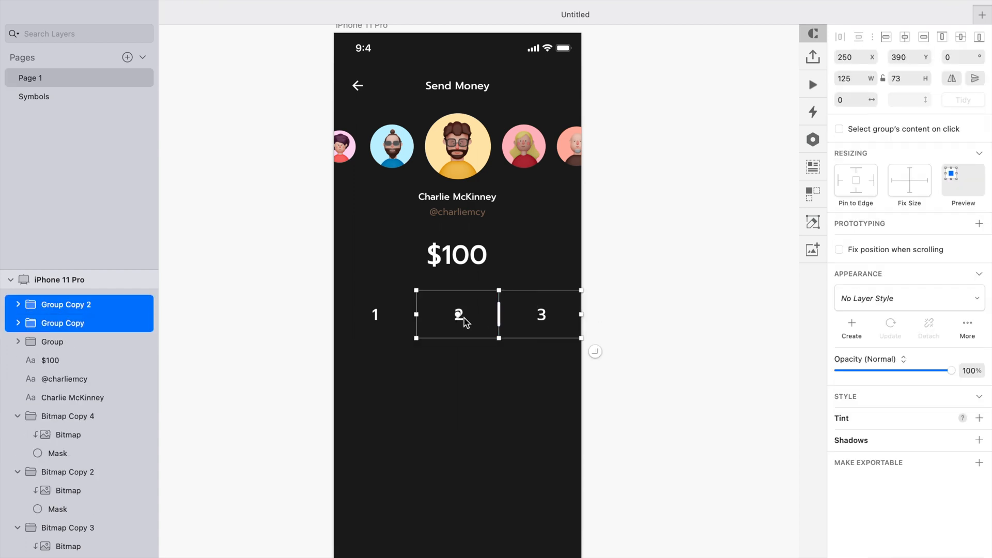
{"action": "left_click", "coordinate": [397, 317], "text": "shift"}
{"action": "left_click_drag", "start_coordinate": [472, 313], "coordinate": [472, 407]}
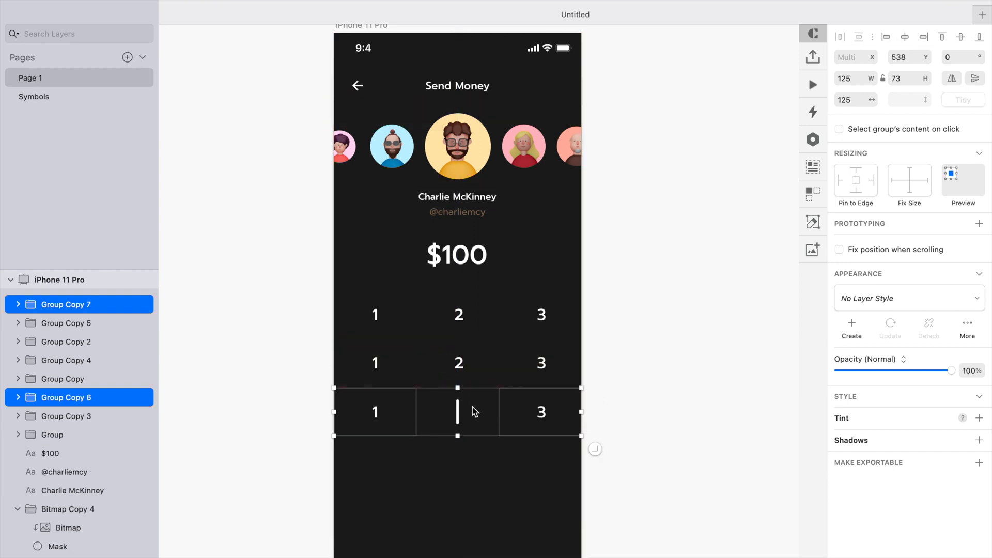
{"action": "key", "text": "Delete"}
{"action": "left_click_drag", "start_coordinate": [598, 345], "coordinate": [407, 369]}
{"action": "left_click_drag", "start_coordinate": [476, 365], "coordinate": [475, 458]}
{"action": "key", "text": "Escape"}
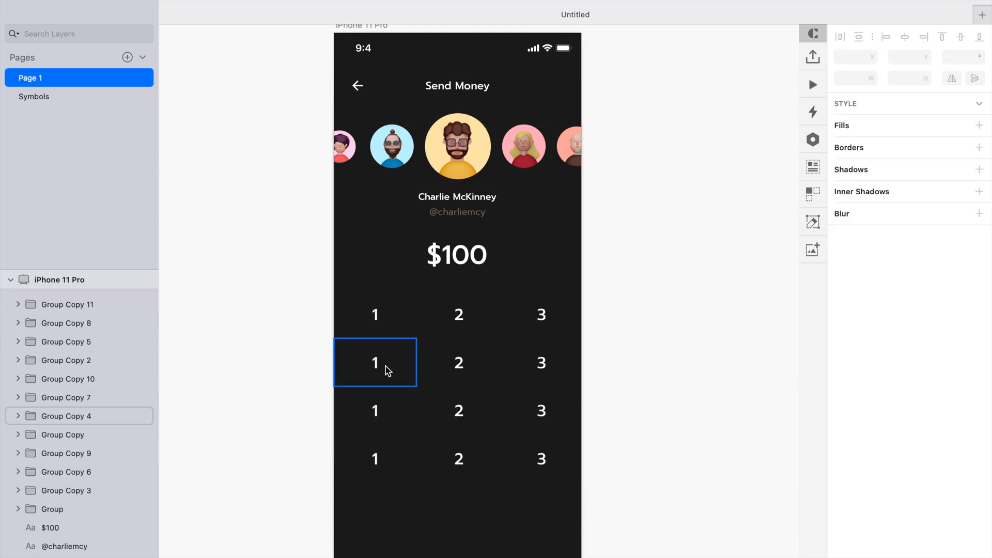
- Relabel the second row of keys as 4, 5 and 6
{"action": "double_click", "coordinate": [376, 365]}
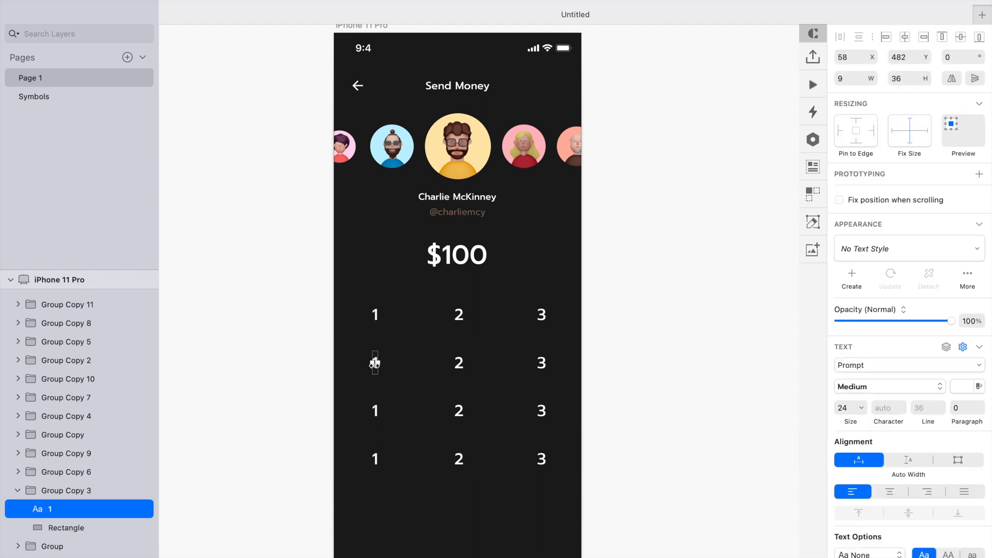
{"action": "double_click", "coordinate": [459, 363]}
{"action": "double_click", "coordinate": [543, 363]}
{"action": "type", "text": "6"}
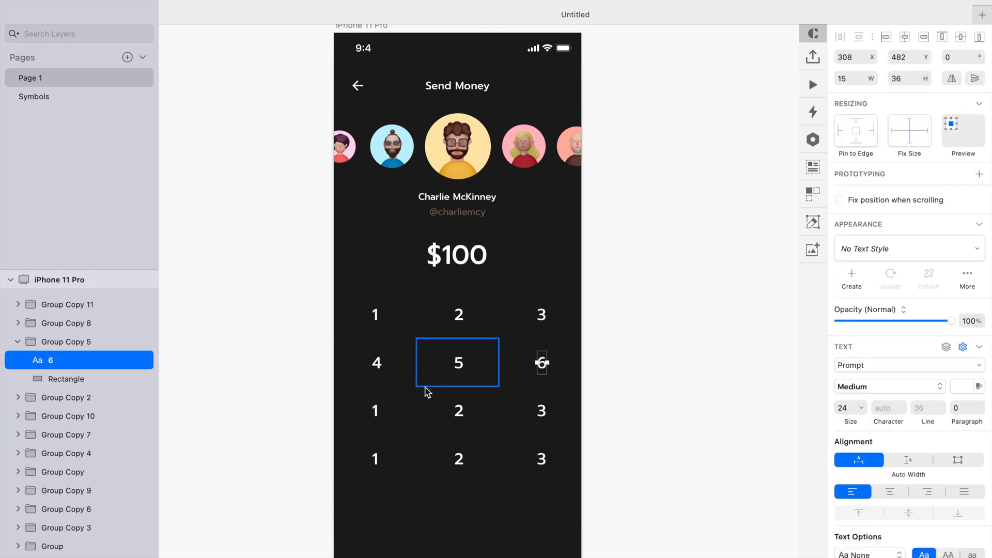
- Relabel the third row of keys as 7, 8 and 9
{"action": "double_click", "coordinate": [375, 411]}
{"action": "type", "text": "7"}
{"action": "double_click", "coordinate": [458, 411]}
{"action": "type", "text": "8"}
{"action": "double_click", "coordinate": [544, 413]}
{"action": "type", "text": "9"}
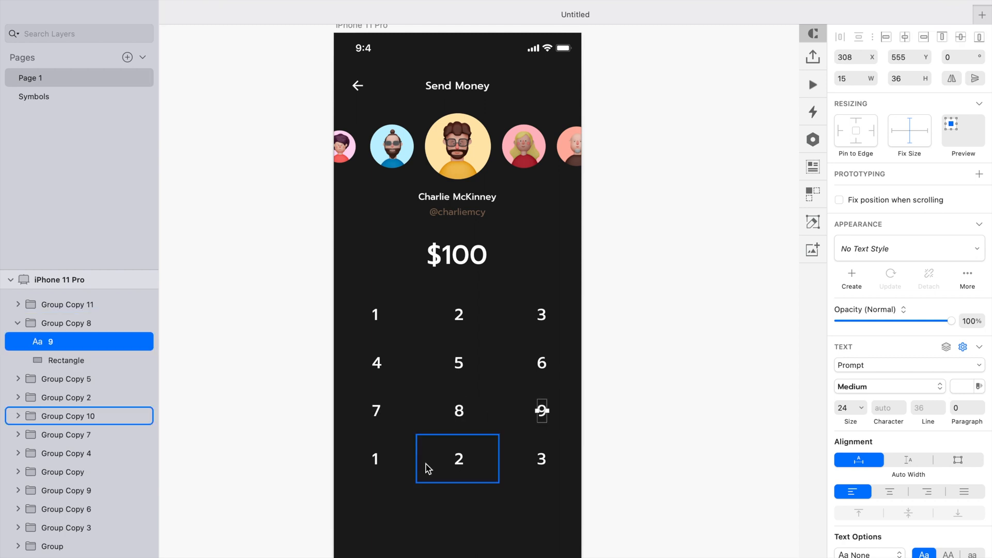
- Relabel the bottom middle key as 0
{"action": "double_click", "coordinate": [459, 460]}
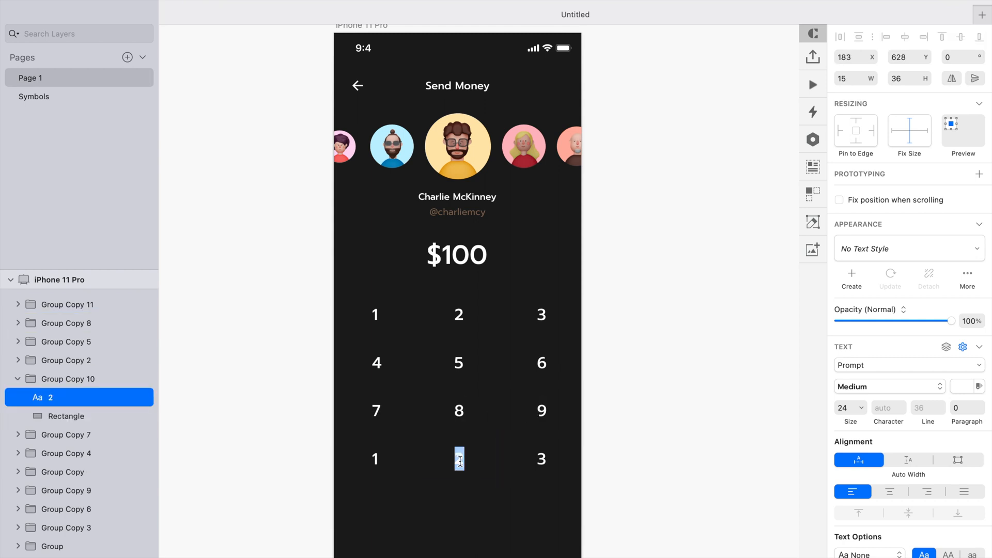
{"action": "type", "text": "0"}
- Delete the 1 label from the bottom-left key
{"action": "left_click", "coordinate": [375, 461]}
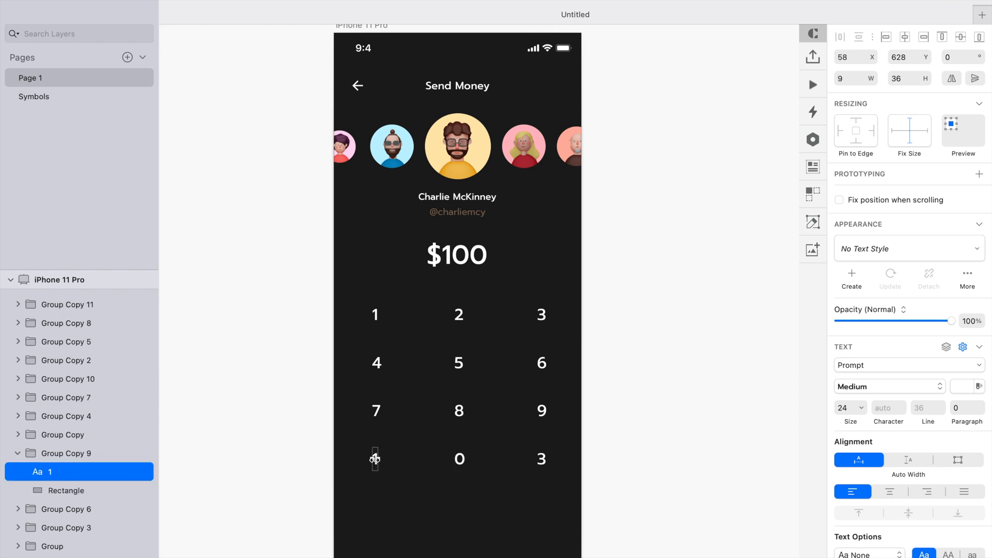
{"action": "key", "text": "Delete"}
{"action": "left_click", "coordinate": [376, 461]}
{"action": "left_click", "coordinate": [838, 424]}
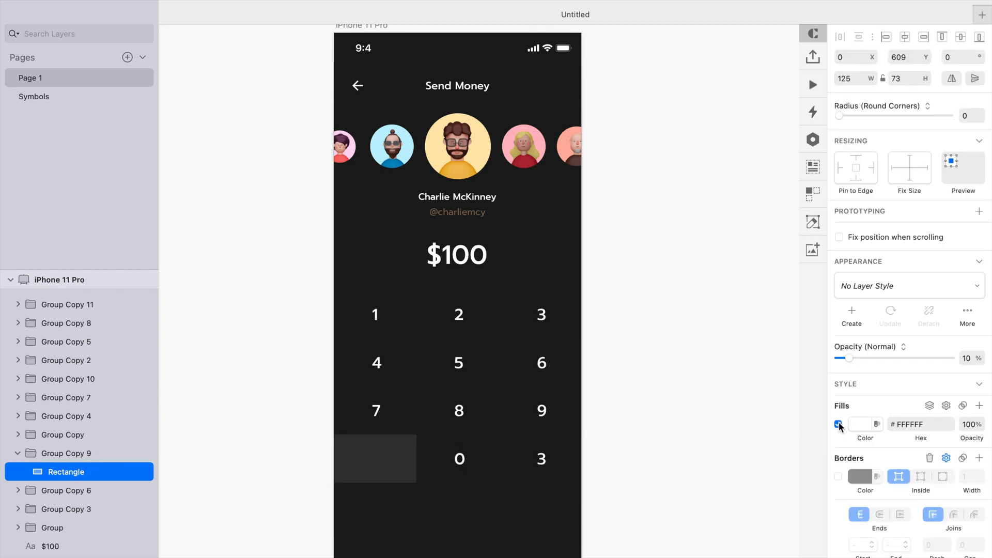
- Switch to the browser, search the Remix Icon site for a cancel icon and copy the filled close-circle icon
{"action": "left_click", "coordinate": [540, 463]}
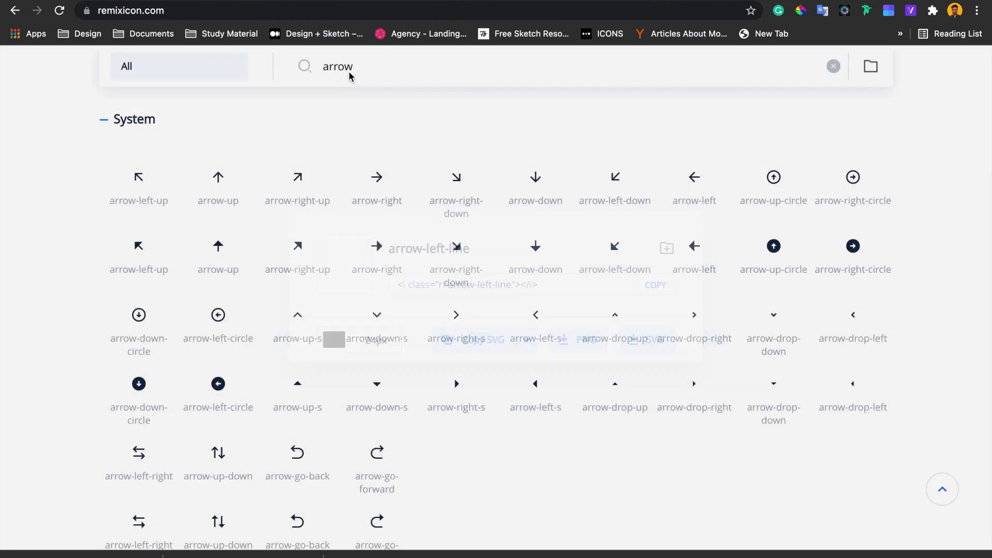
{"action": "double_click", "coordinate": [347, 66]}
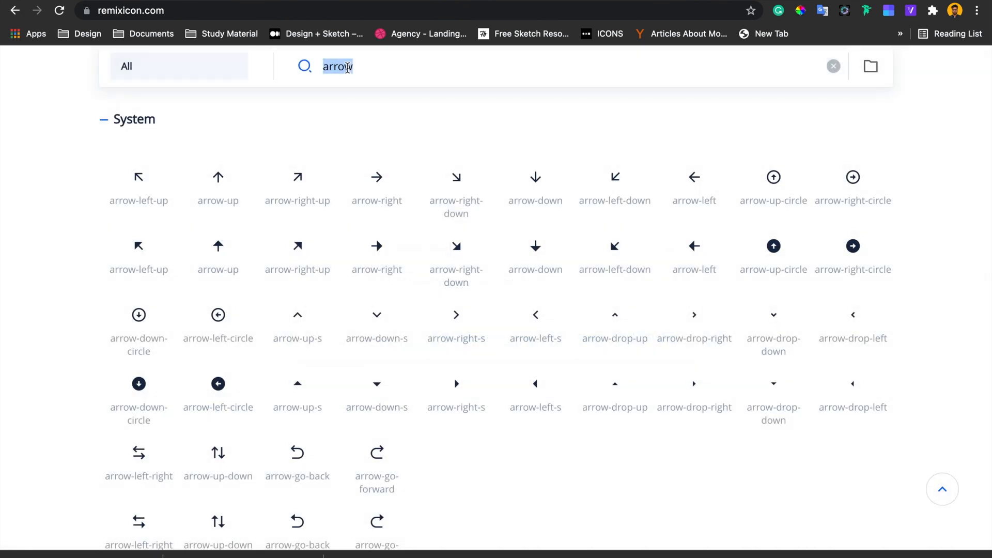
{"action": "type", "text": "cance"}
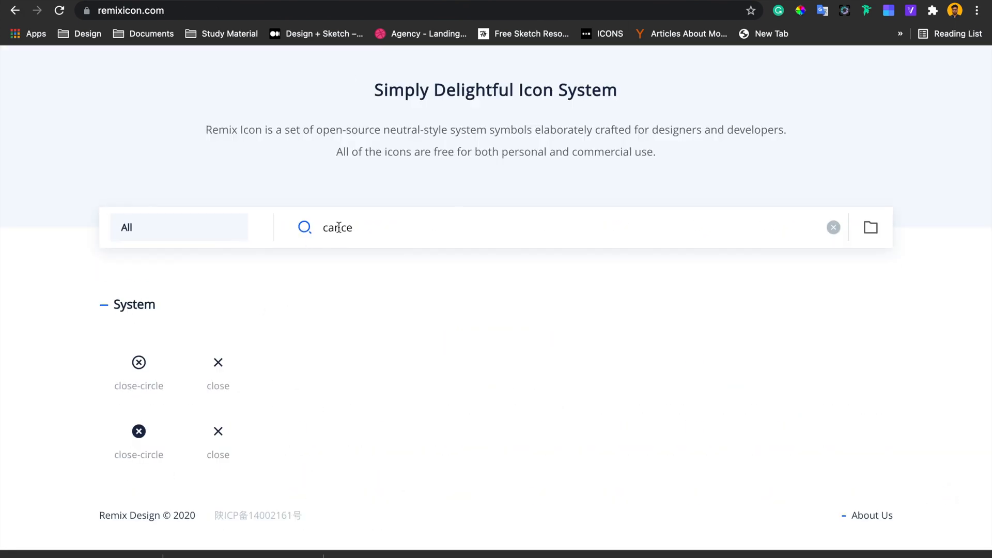
{"action": "key", "text": "BackSpace"}
{"action": "key", "text": "BackSpace"}
{"action": "key", "text": "BackSpace"}
{"action": "key", "text": "BackSpace"}
{"action": "key", "text": "BackSpace"}
{"action": "type", "text": "cross"}
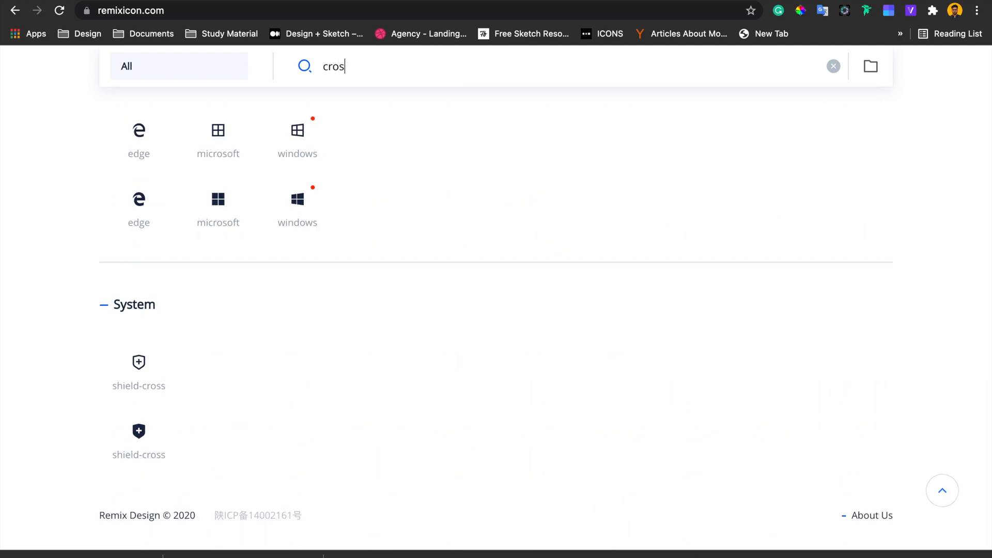
{"action": "scroll", "coordinate": [338, 292], "scroll_direction": "up", "scroll_amount": 2}
{"action": "double_click", "coordinate": [338, 295]}
{"action": "type", "text": "cancel"}
{"action": "scroll", "coordinate": [212, 452], "scroll_direction": "down", "scroll_amount": 2}
{"action": "left_click", "coordinate": [138, 431]}
{"action": "left_click", "coordinate": [637, 354]}
- Return to Sketch and delete the 3 label from the bottom-right key
{"action": "key", "text": "super+Tab"}
{"action": "mouse_move", "coordinate": [83, 553]}
{"action": "left_mouse_down"}
{"action": "mouse_move", "coordinate": [261, 475]}
{"action": "mouse_move", "coordinate": [622, 476]}
{"action": "left_mouse_up"}
{"action": "key", "text": "Delete"}
{"action": "left_click", "coordinate": [541, 458]}
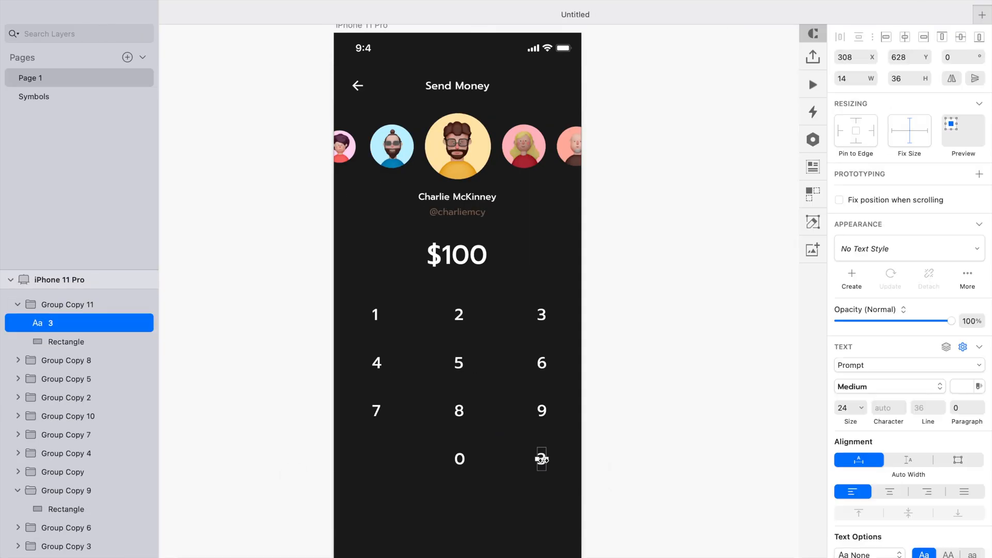
{"action": "key", "text": "Delete"}
- Paste the close-circle icon into the bottom-right key, centered on its rectangle
{"action": "right_click", "coordinate": [543, 461]}
{"action": "left_click", "coordinate": [588, 226]}
{"action": "left_click", "coordinate": [527, 461], "text": "shift"}
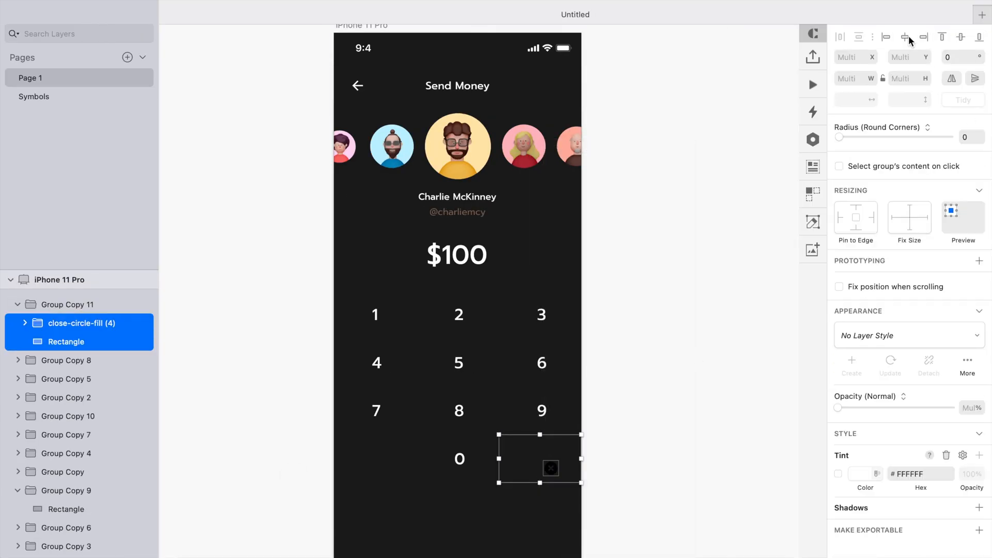
{"action": "left_click", "coordinate": [649, 428]}
- Set the close icon shape's fill color to FFFFFF
{"action": "left_click", "coordinate": [545, 460], "text": "super"}
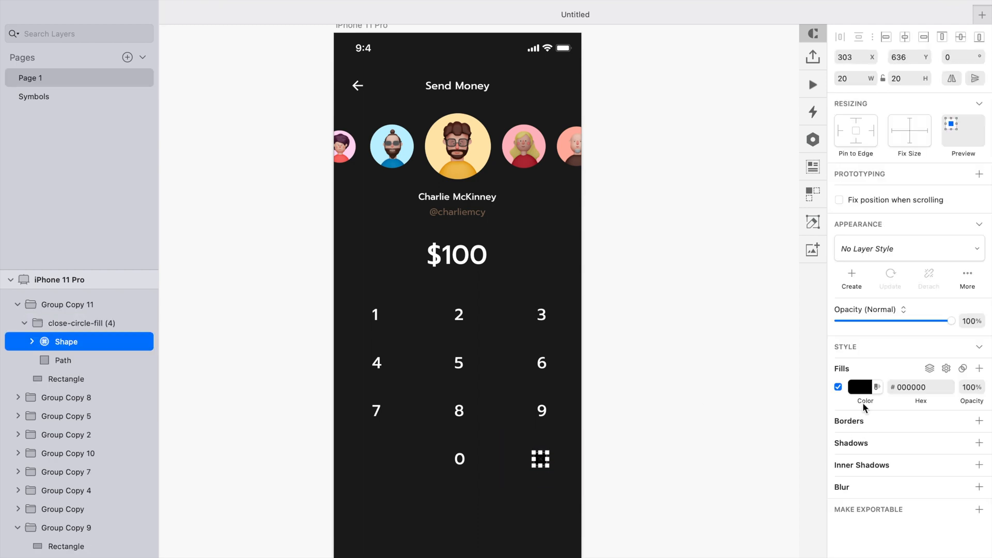
{"action": "left_click", "coordinate": [862, 388]}
{"action": "type", "text": "ffffff"}
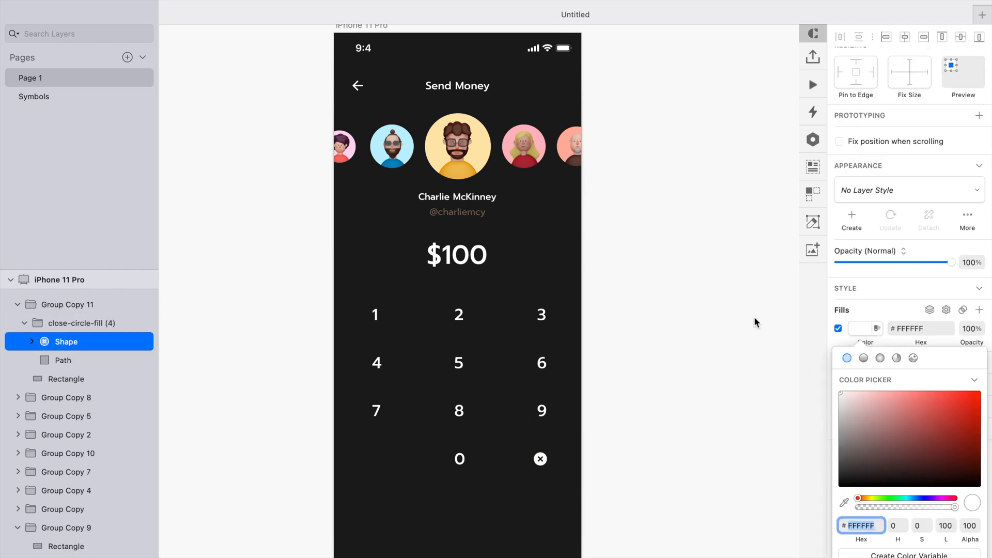
{"action": "left_click", "coordinate": [758, 324]}
- Resize the close icon to 32 by 32 and recenter it within its key
{"action": "left_click", "coordinate": [539, 461]}
{"action": "double_click", "coordinate": [539, 462]}
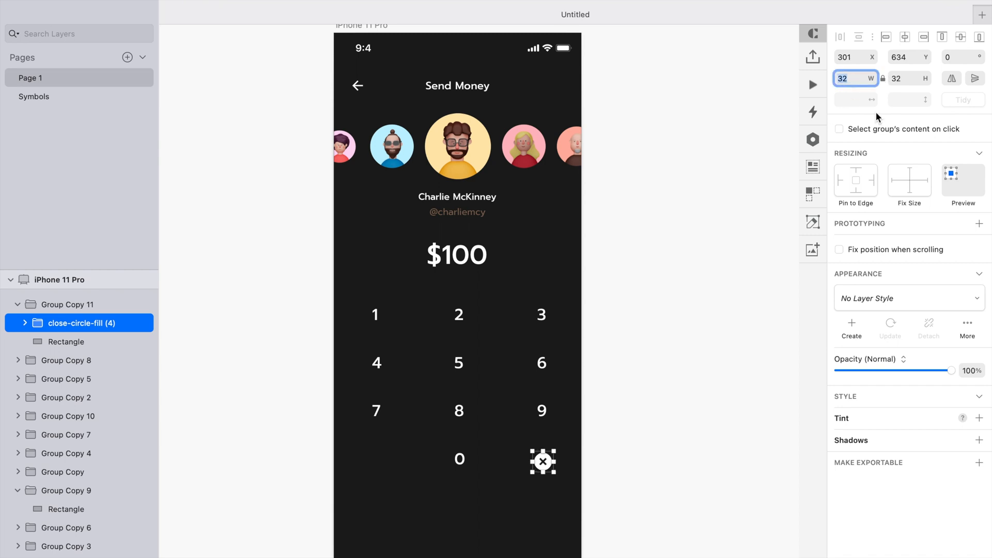
{"action": "left_click", "coordinate": [515, 460], "text": "shift"}
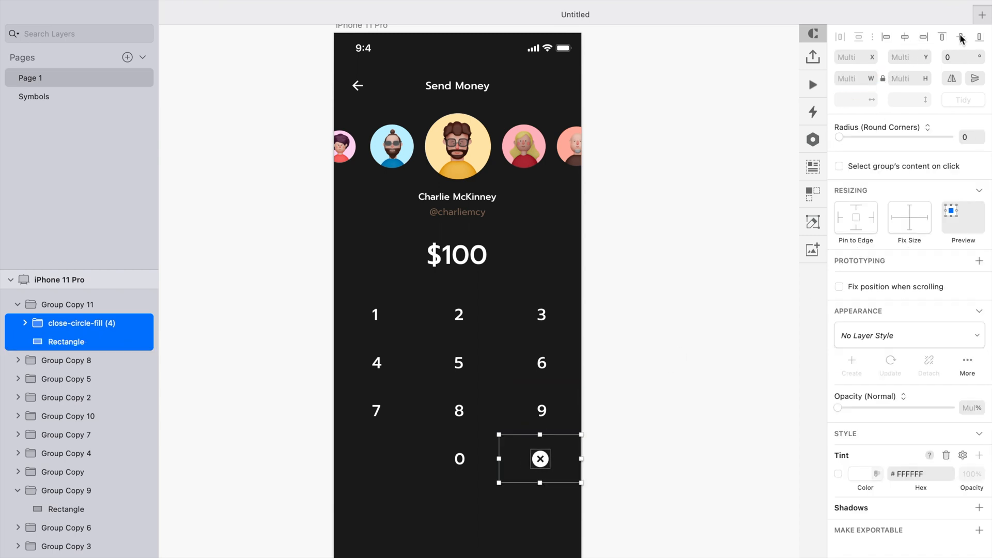
{"action": "left_click", "coordinate": [683, 305]}
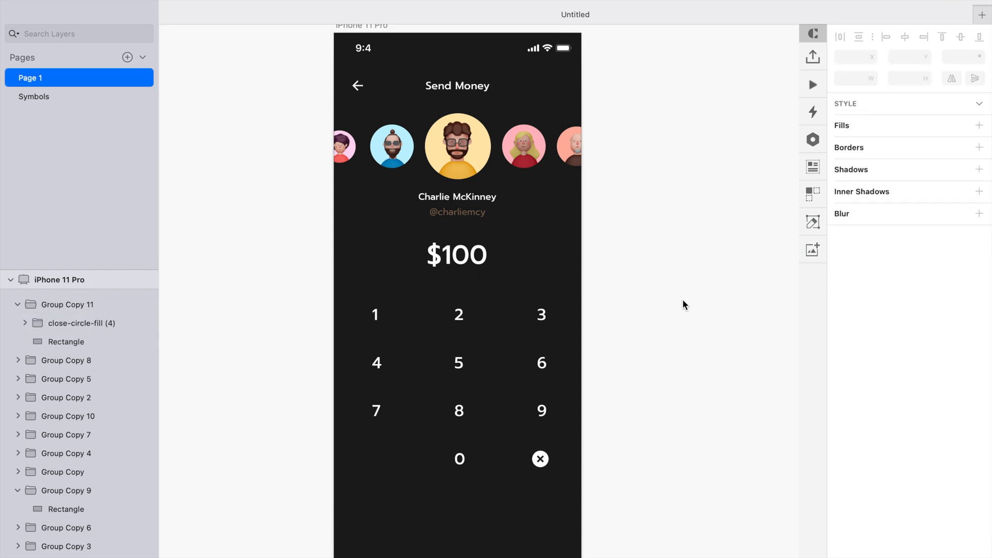
- Group all the keypad keys and rename the group Numbers
{"action": "left_click_drag", "start_coordinate": [652, 285], "coordinate": [327, 491]}
{"action": "key", "text": "super+g"}
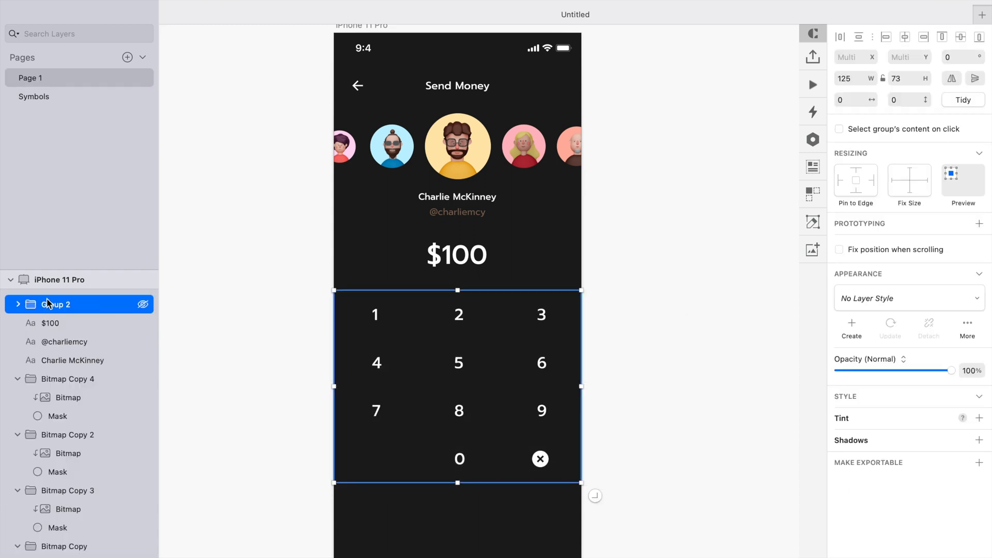
{"action": "double_click", "coordinate": [52, 303]}
{"action": "type", "text": "Numbers"}
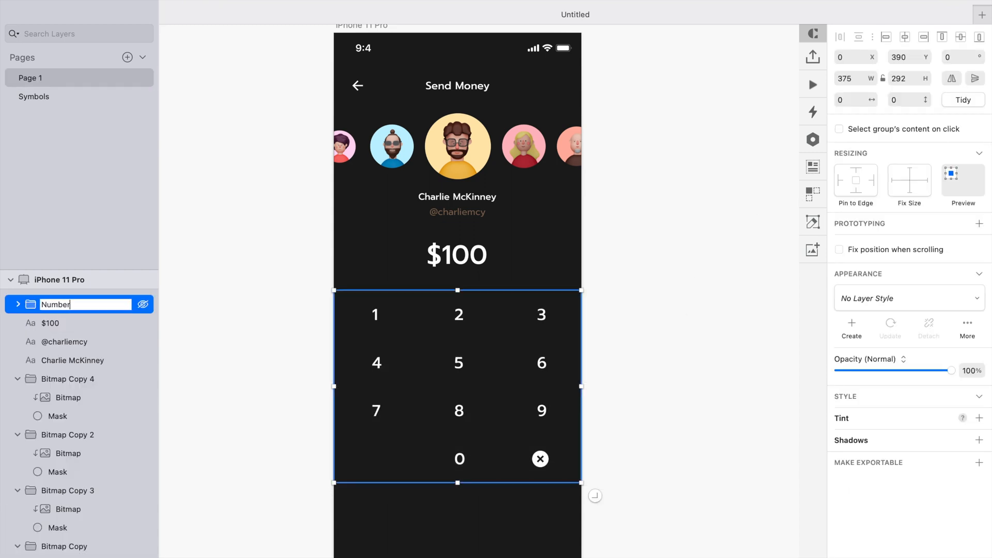
{"action": "key", "text": "Return"}
- Draw a button rectangle about 314 by 61 near the screen's bottom edge and nudge it into place
{"action": "scroll", "coordinate": [678, 327], "scroll_direction": "down", "scroll_amount": 2}
{"action": "key", "text": "r"}
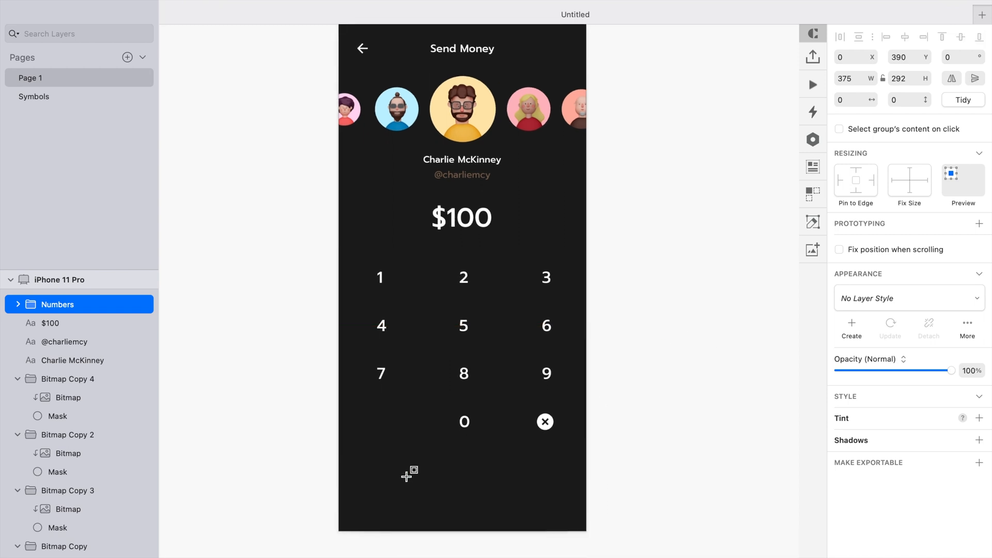
{"action": "left_click_drag", "start_coordinate": [361, 468], "coordinate": [567, 509]}
{"action": "left_click_drag", "start_coordinate": [418, 503], "coordinate": [416, 506]}
{"action": "key", "text": "shift+Left"}
{"action": "key", "text": "Right"}
{"action": "key", "text": "Right"}
{"action": "key", "text": "Right"}
{"action": "key", "text": "Right"}
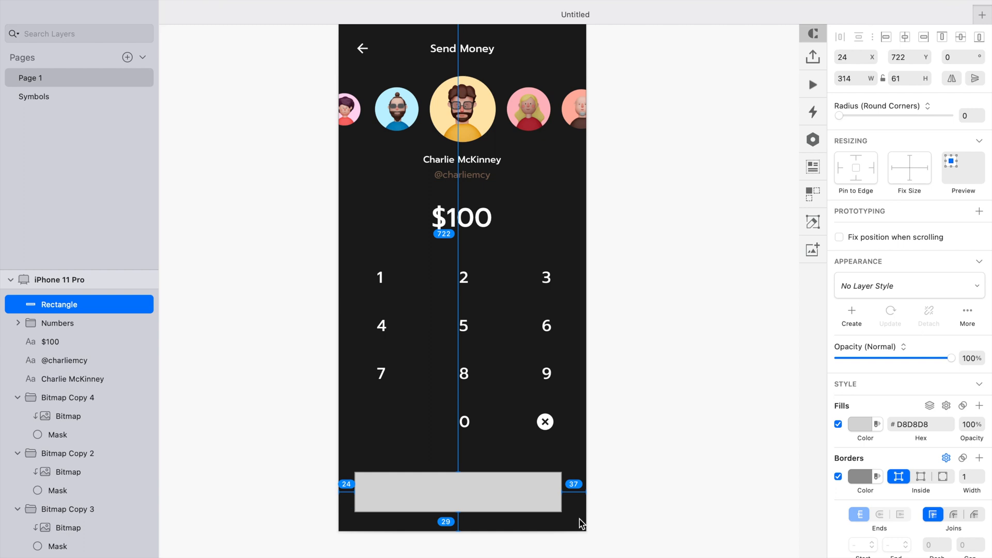
- Remove the button rectangle's border and fill it with the FFB945 color variable
{"action": "left_click", "coordinate": [873, 76]}
{"action": "left_click", "coordinate": [873, 76]}
{"action": "left_click", "coordinate": [873, 76]}
{"action": "left_click", "coordinate": [615, 419]}
{"action": "left_click", "coordinate": [520, 493]}
{"action": "left_click", "coordinate": [838, 476]}
{"action": "left_click", "coordinate": [861, 427]}
{"action": "scroll", "coordinate": [863, 451], "scroll_direction": "down", "scroll_amount": 2}
{"action": "left_click", "coordinate": [864, 556]}
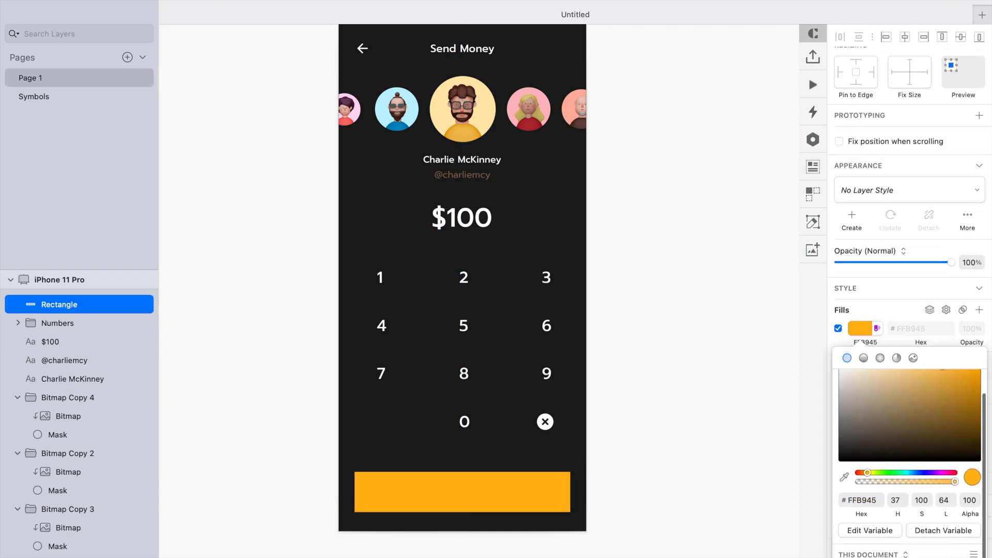
{"action": "left_click", "coordinate": [715, 440]}
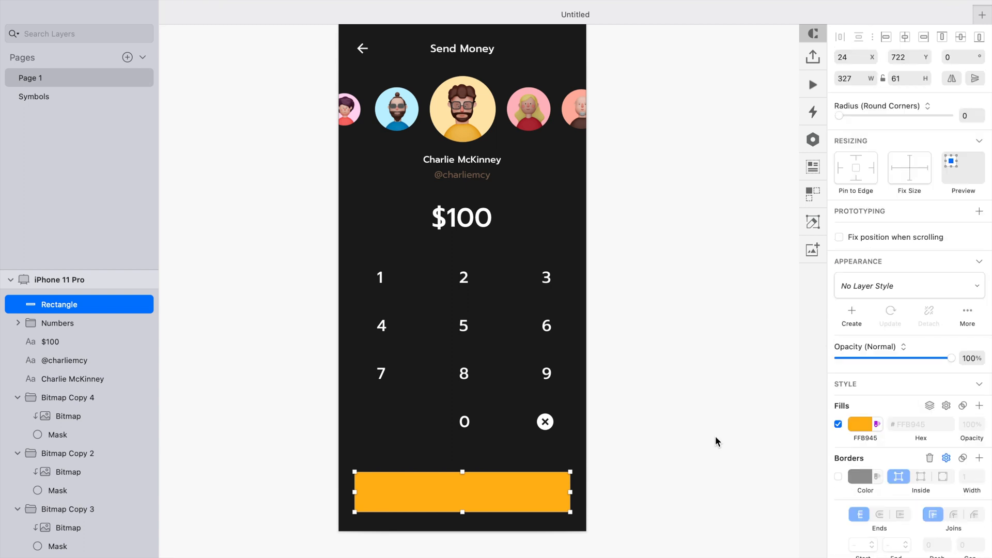
{"action": "left_click", "coordinate": [696, 470]}
{"action": "key", "text": "super+1"}
{"action": "left_click", "coordinate": [555, 486]}
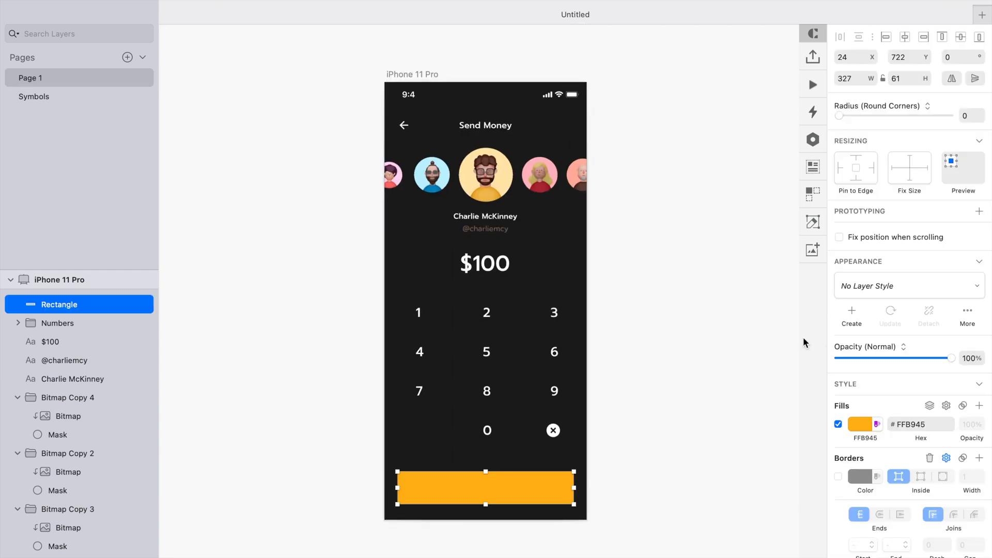
{"action": "left_click_drag", "start_coordinate": [895, 118], "coordinate": [629, 168]}
{"action": "left_click", "coordinate": [690, 423]}
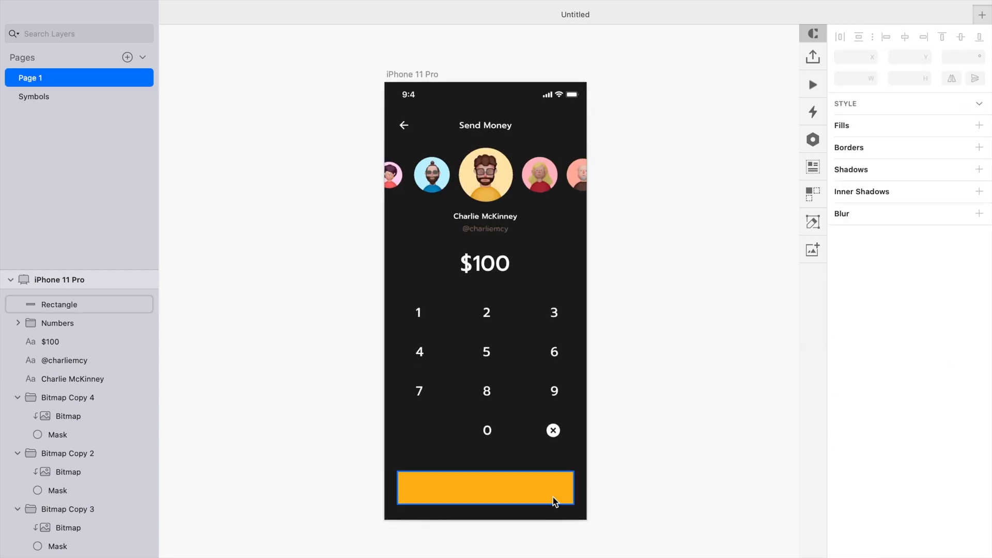
- Add a text label reading Confirm on top of the yellow button rectangle
{"action": "left_click", "coordinate": [553, 499]}
{"action": "scroll", "coordinate": [471, 528], "scroll_direction": "up", "scroll_amount": 5}
{"action": "key", "text": "t"}
{"action": "left_click", "coordinate": [454, 453]}
{"action": "type", "text": "C"}
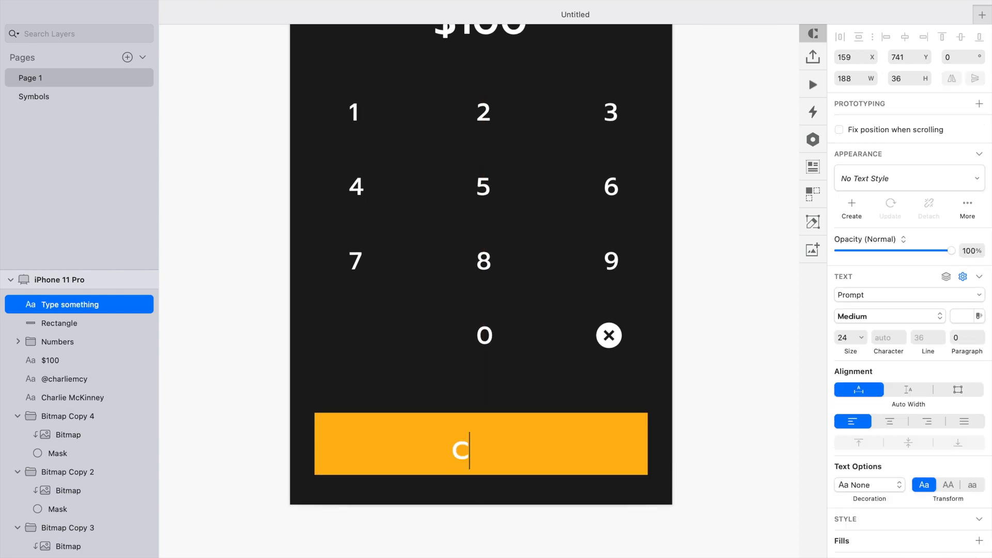
{"action": "key", "text": "Escape"}
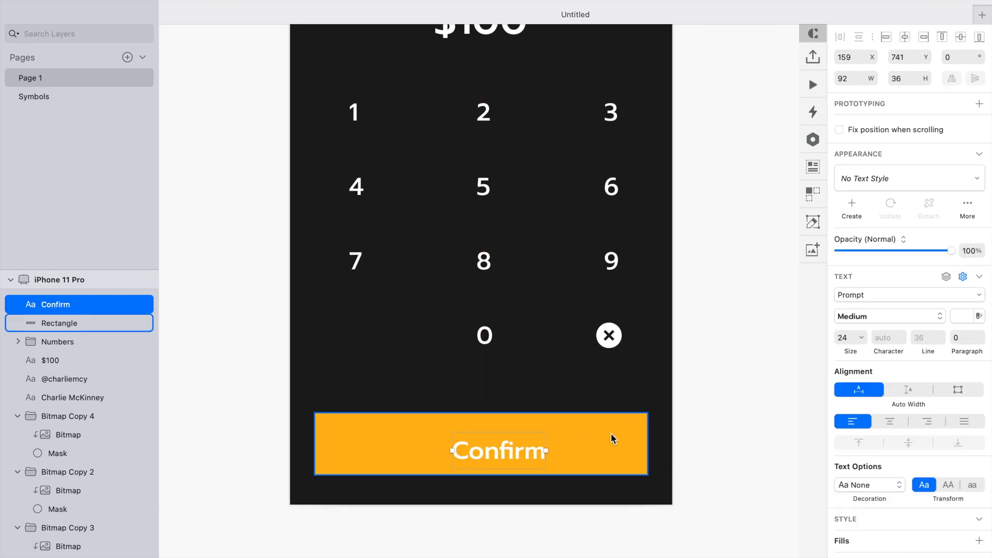
- Center the Confirm label horizontally and vertically on the button rectangle
{"action": "left_click", "coordinate": [582, 435], "text": "shift"}
{"action": "left_click", "coordinate": [905, 38]}
{"action": "left_click", "coordinate": [682, 411]}
{"action": "left_click", "coordinate": [596, 432]}
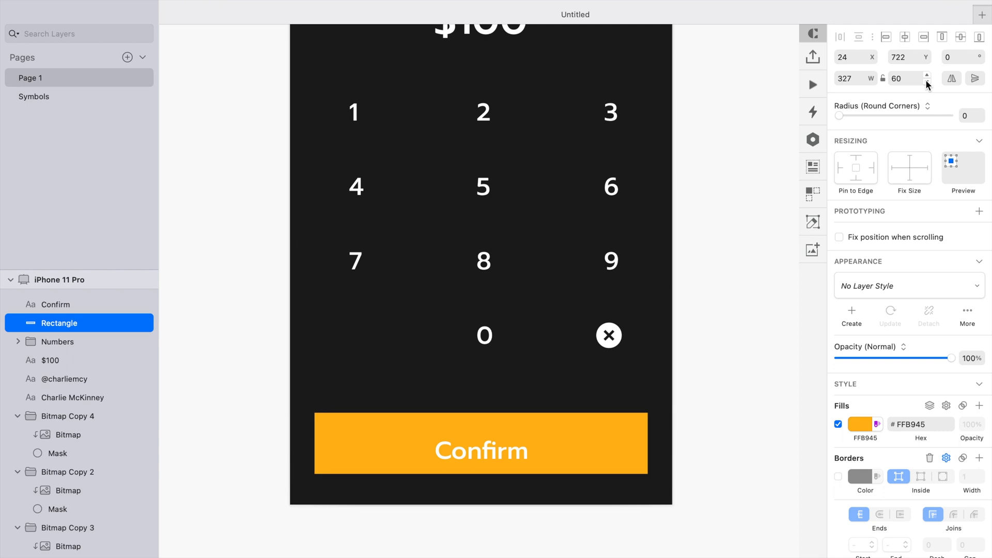
{"action": "left_click", "coordinate": [537, 435], "text": "shift"}
{"action": "left_click", "coordinate": [960, 37]}
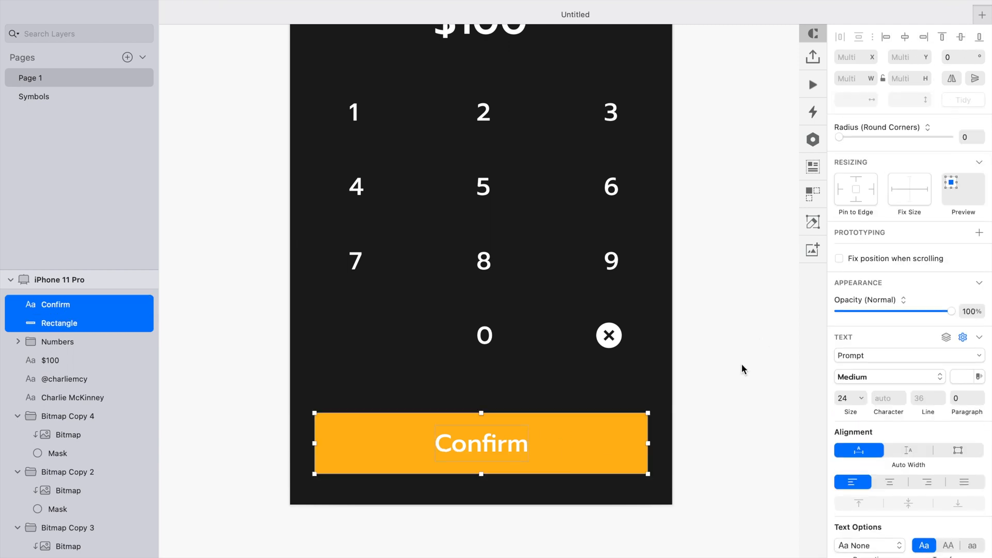
- Set the Confirm label's font size to 18
{"action": "left_click", "coordinate": [741, 365]}
{"action": "left_click", "coordinate": [587, 436]}
{"action": "scroll", "coordinate": [586, 436], "scroll_direction": "down", "scroll_amount": 5}
{"action": "scroll", "coordinate": [587, 436], "scroll_direction": "right", "scroll_amount": 1}
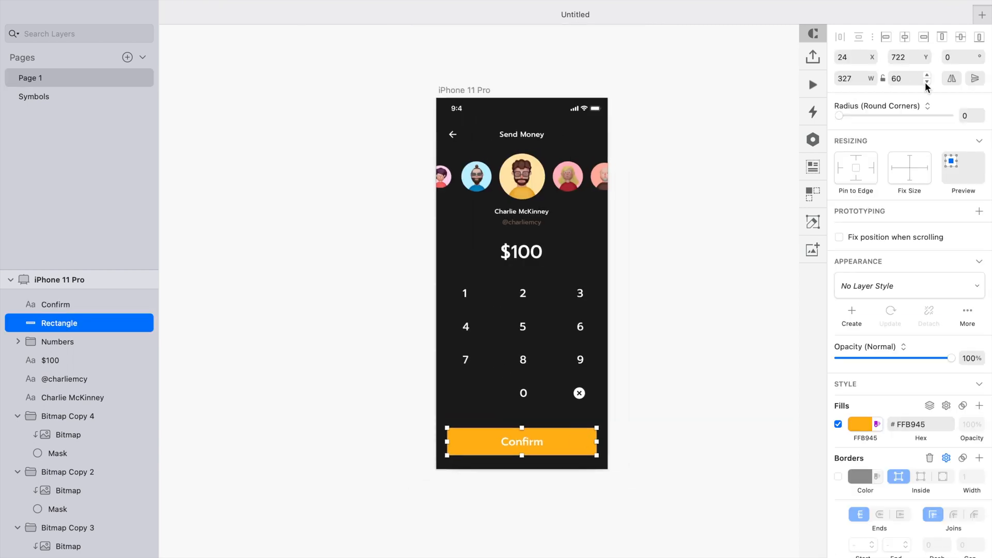
{"action": "left_click", "coordinate": [507, 450]}
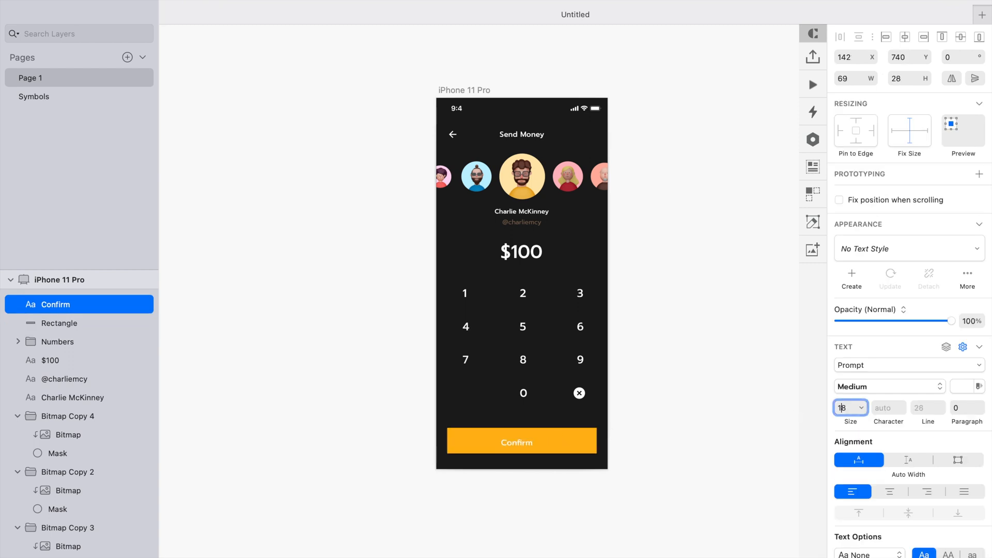
{"action": "left_click", "coordinate": [629, 465]}
- Set the button rectangle's height to 56 with the label still centered on it
{"action": "left_click", "coordinate": [563, 450]}
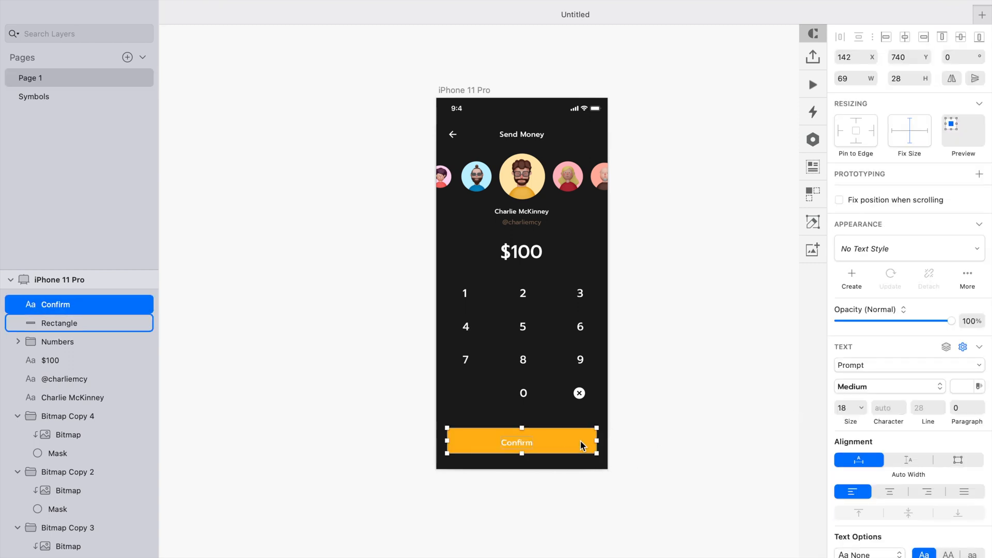
{"action": "left_click", "coordinate": [580, 447], "text": "shift"}
{"action": "left_click", "coordinate": [636, 426]}
{"action": "left_click", "coordinate": [538, 444]}
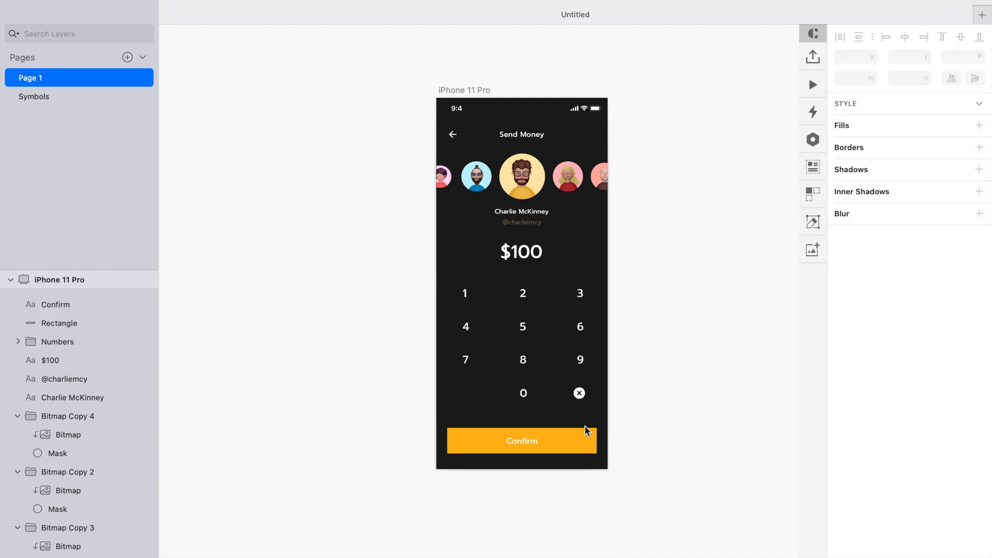
{"action": "left_click", "coordinate": [570, 442]}
{"action": "scroll", "coordinate": [570, 442], "scroll_direction": "up", "scroll_amount": 5}
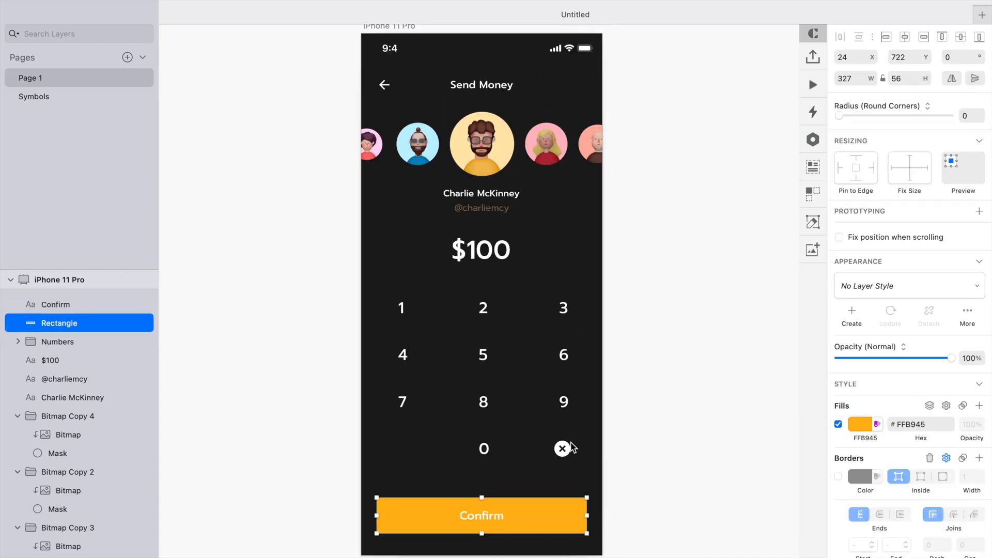
- Round the corners of the button rectangle
{"action": "left_click", "coordinate": [659, 406]}
{"action": "left_click", "coordinate": [578, 527]}
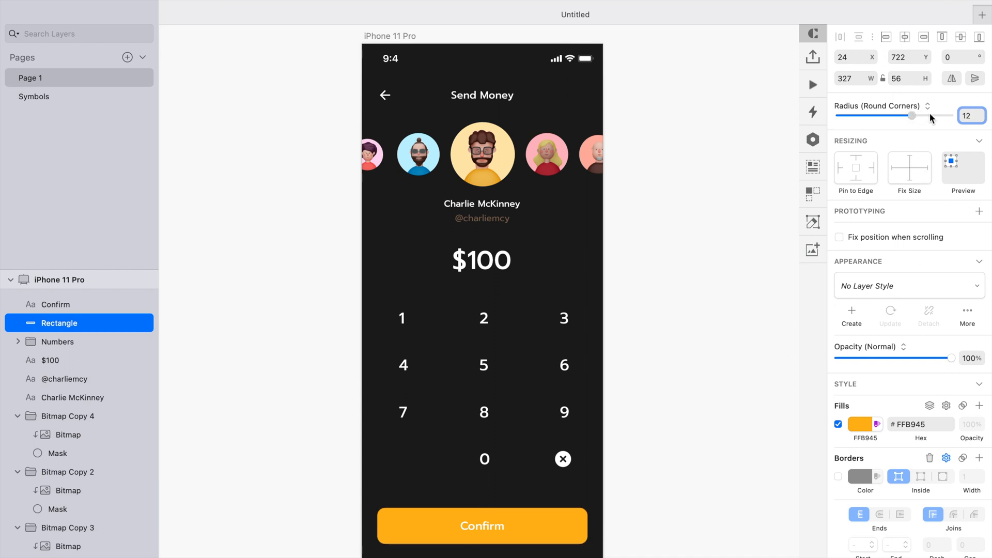
{"action": "left_click", "coordinate": [655, 470]}
- Group the Confirm label with the button rectangle and rename the group Button
{"action": "scroll", "coordinate": [655, 470], "scroll_direction": "down", "scroll_amount": 2}
{"action": "left_click", "coordinate": [503, 482]}
{"action": "left_click", "coordinate": [554, 479], "text": "shift"}
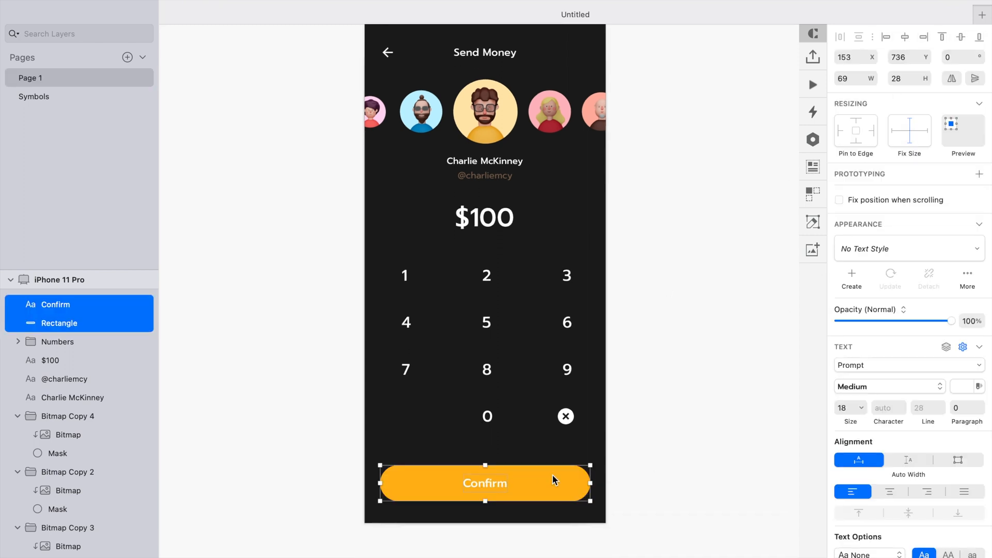
{"action": "key", "text": "super+g"}
{"action": "key", "text": "super+r"}
{"action": "type", "text": "Button"}
{"action": "key", "text": "Return"}
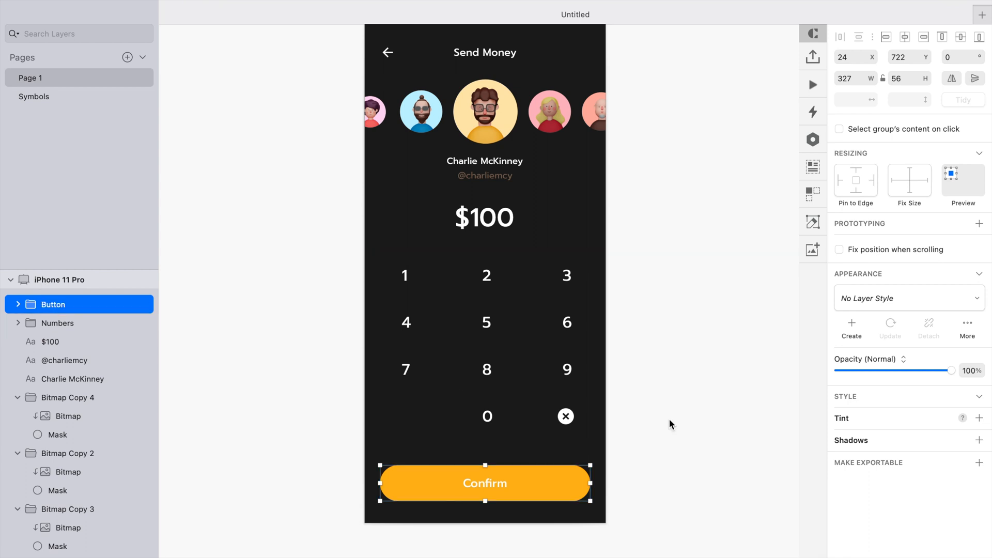
- Nudge the Button group slightly down toward the screen's bottom edge
{"action": "key", "text": "Down"}
{"action": "key", "text": "Down"}
{"action": "key", "text": "Down"}
{"action": "key", "text": "Down"}
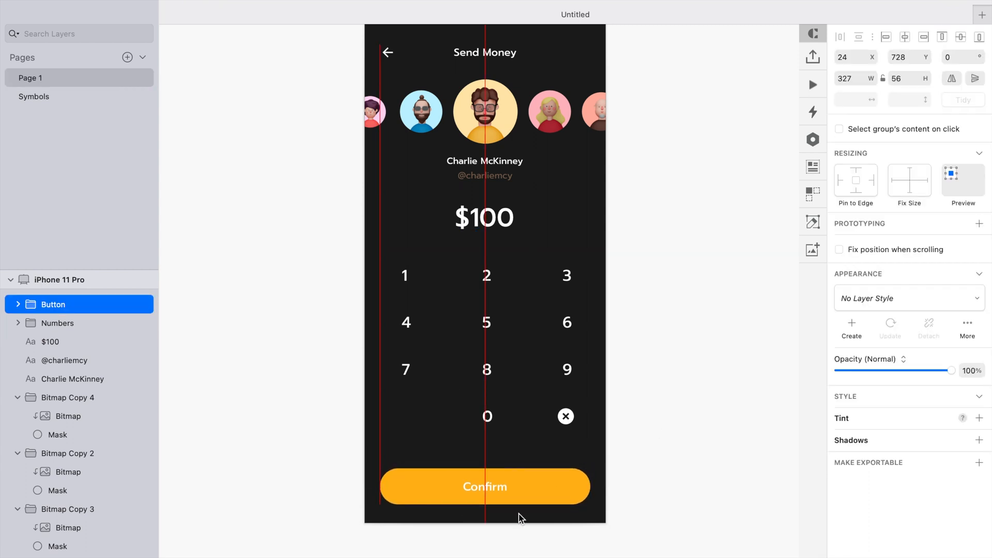
- Select the $100 amount and the Numbers group together and nudge them slightly down
{"action": "left_click", "coordinate": [540, 390]}
{"action": "left_click", "coordinate": [502, 223], "text": "shift"}
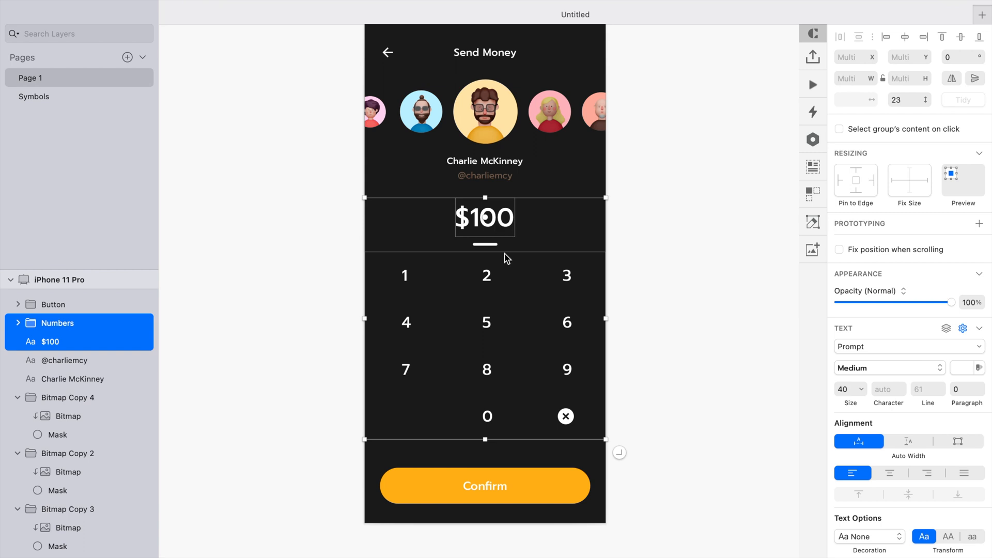
{"action": "key", "text": "Down"}
{"action": "key", "text": "Down"}
{"action": "key", "text": "Down"}
{"action": "key", "text": "Down"}
{"action": "key", "text": "Down"}
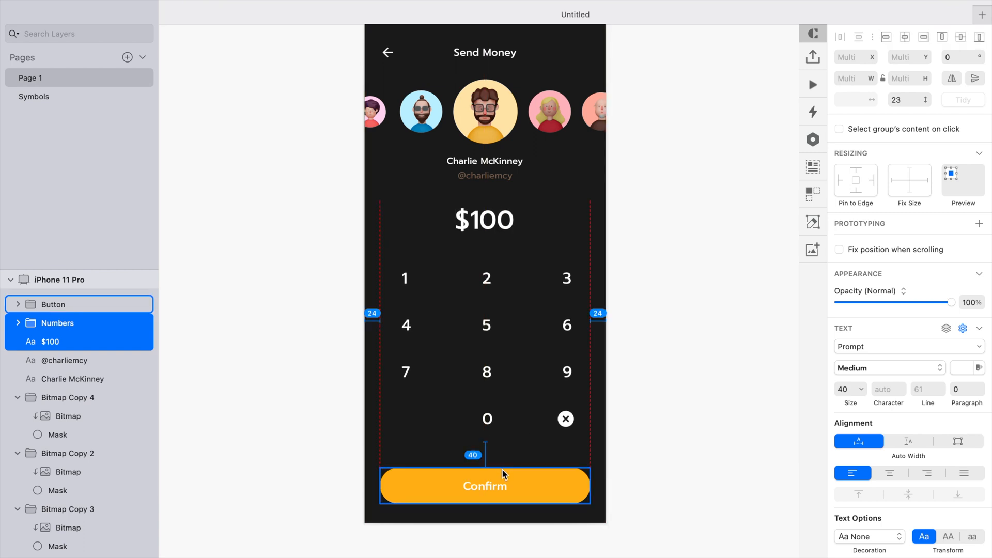
{"action": "left_click", "coordinate": [687, 404]}
{"action": "key", "text": "super+1"}
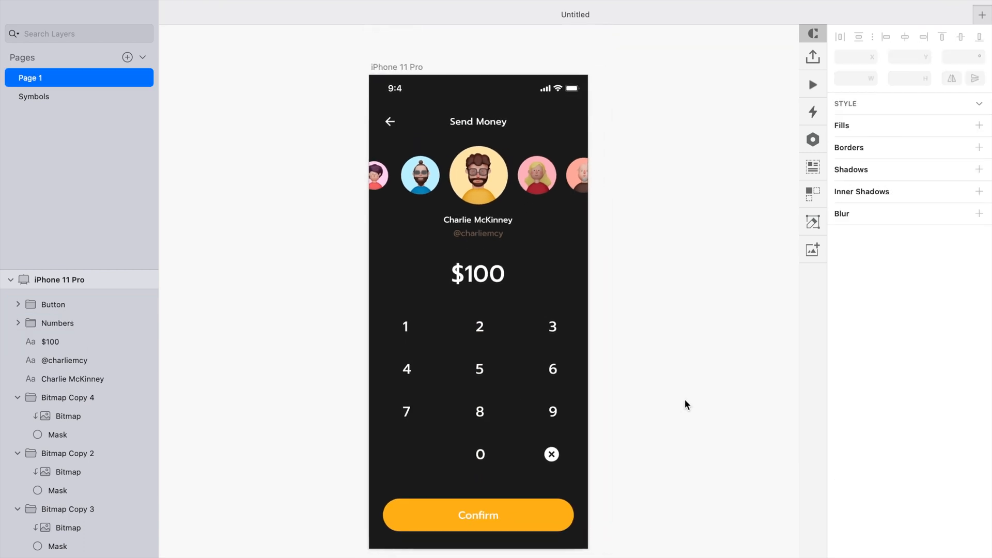
{"action": "scroll", "coordinate": [684, 398], "scroll_direction": "down", "scroll_amount": 1}
{"action": "scroll", "coordinate": [684, 399], "scroll_direction": "up", "scroll_amount": 3}
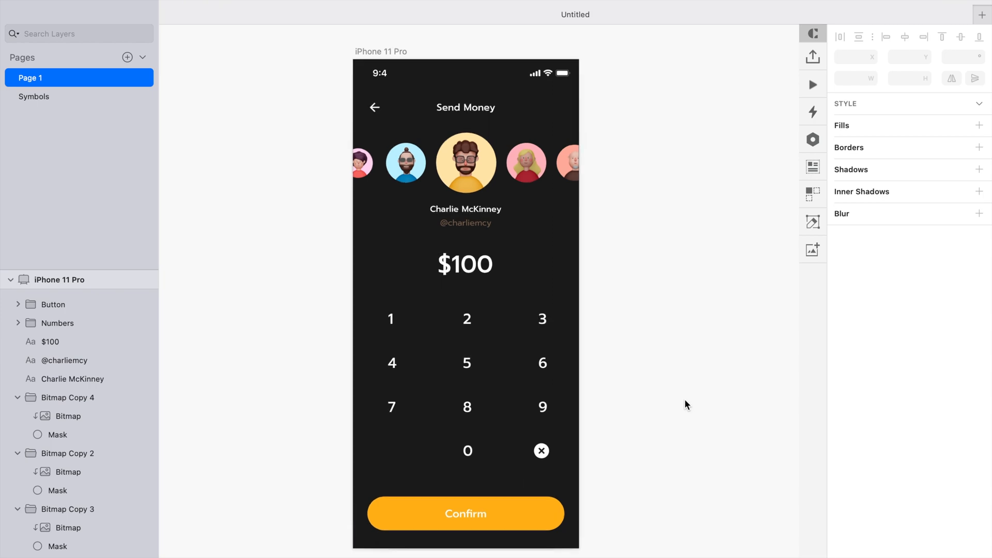